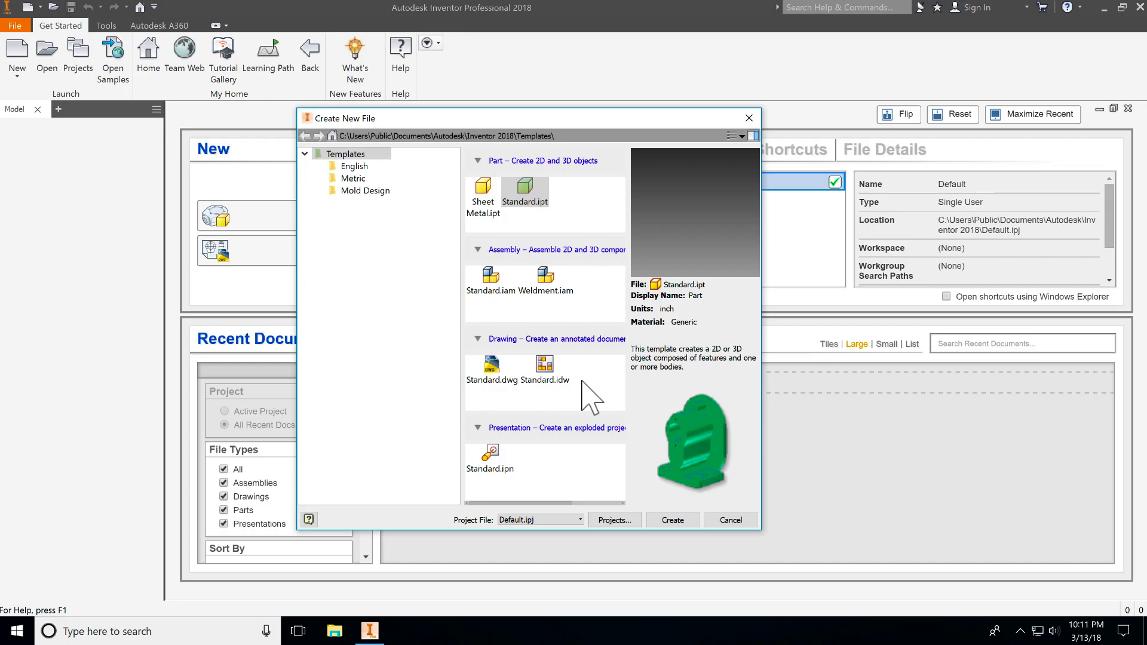
Create a new assembly from the Standard.iam template
{"action": "left_click", "coordinate": [483, 270]}
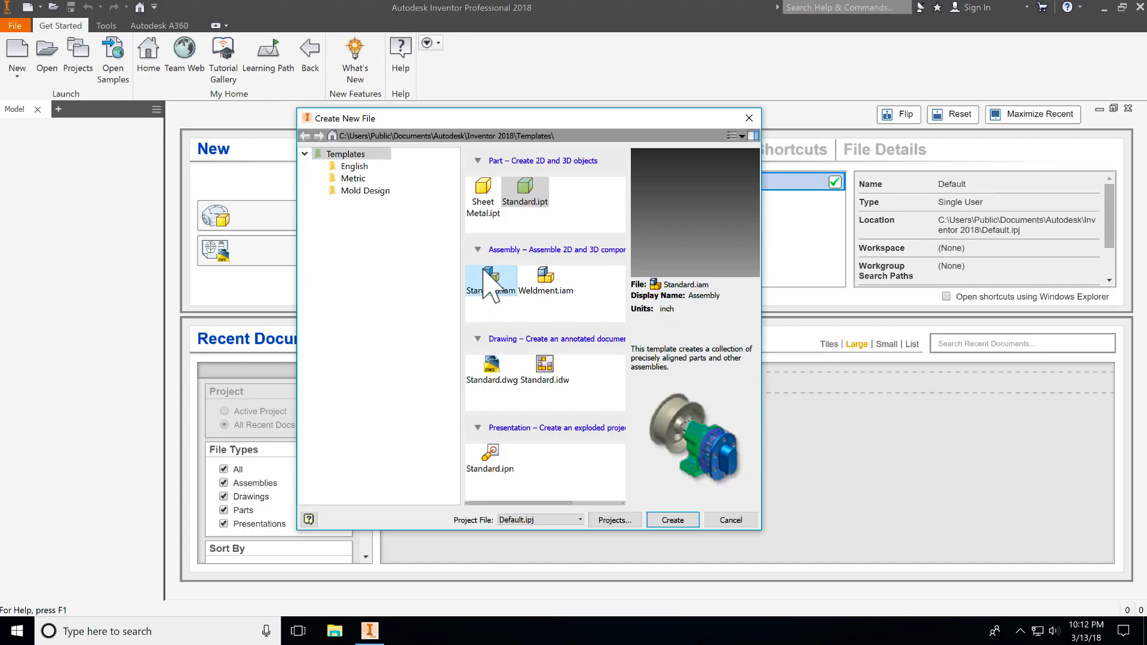
{"action": "left_click", "coordinate": [670, 521]}
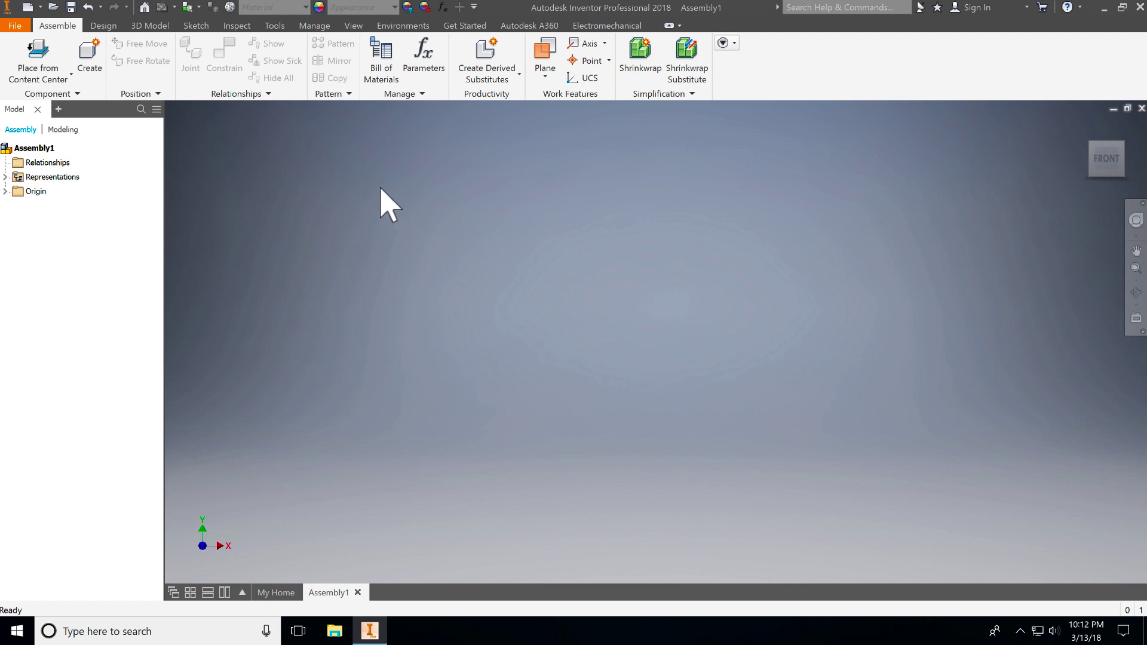
Place one Base part from the Maglev folder into the assembly
{"action": "left_click", "coordinate": [33, 78]}
{"action": "left_click", "coordinate": [67, 108]}
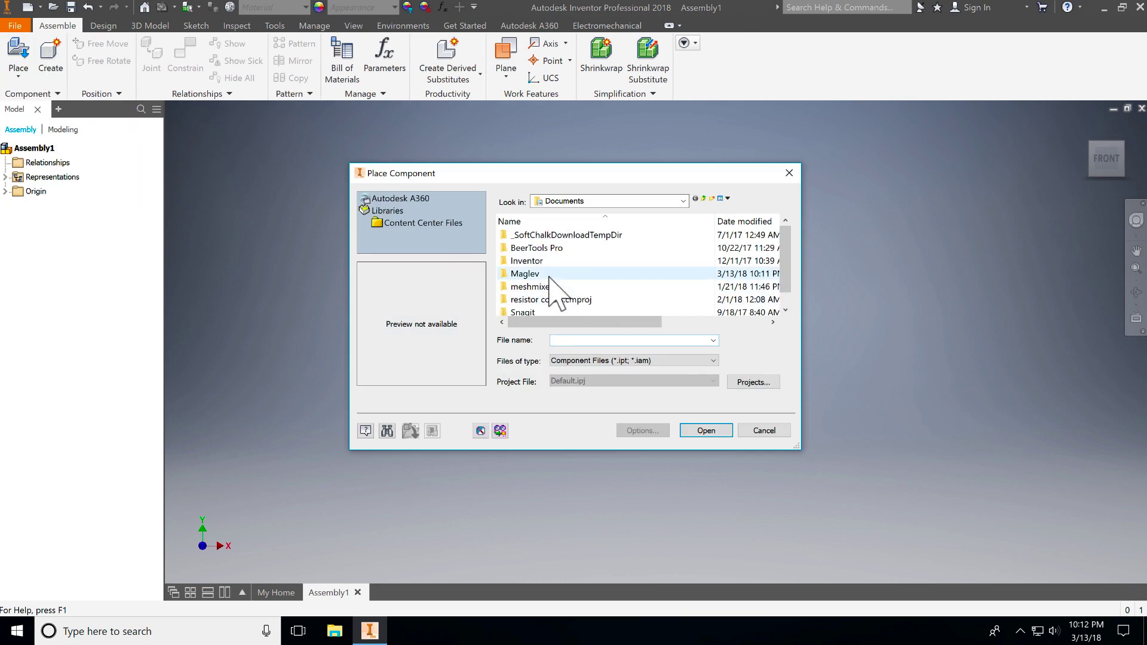
{"action": "double_click", "coordinate": [548, 275]}
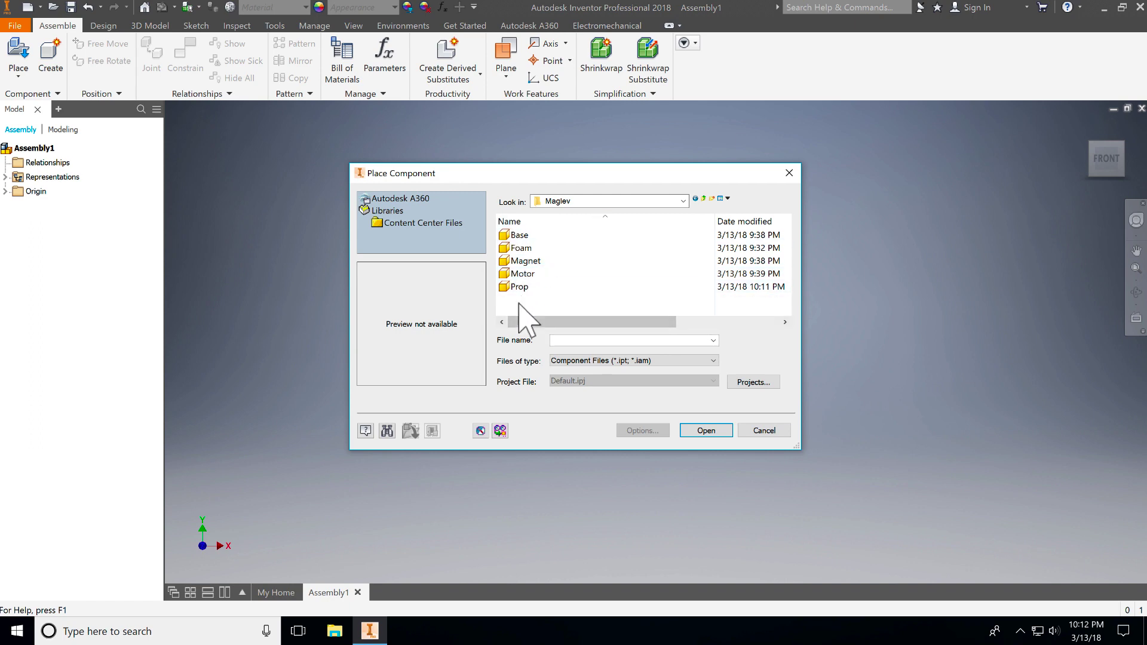
{"action": "left_click", "coordinate": [518, 236]}
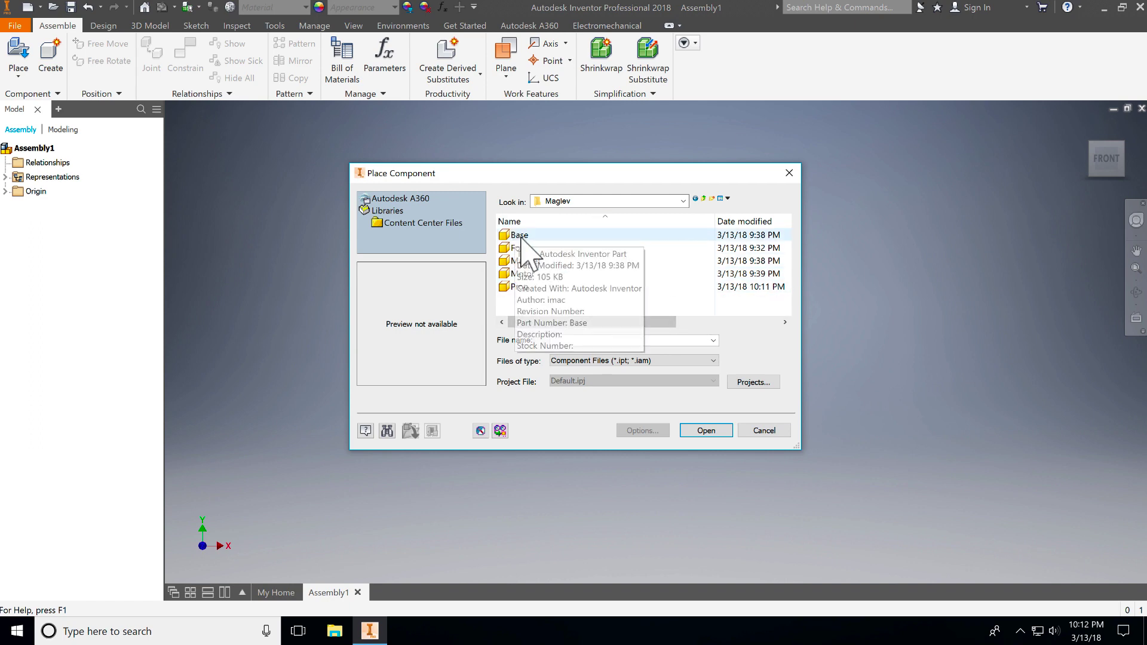
{"action": "left_click", "coordinate": [711, 432]}
{"action": "left_click", "coordinate": [612, 322]}
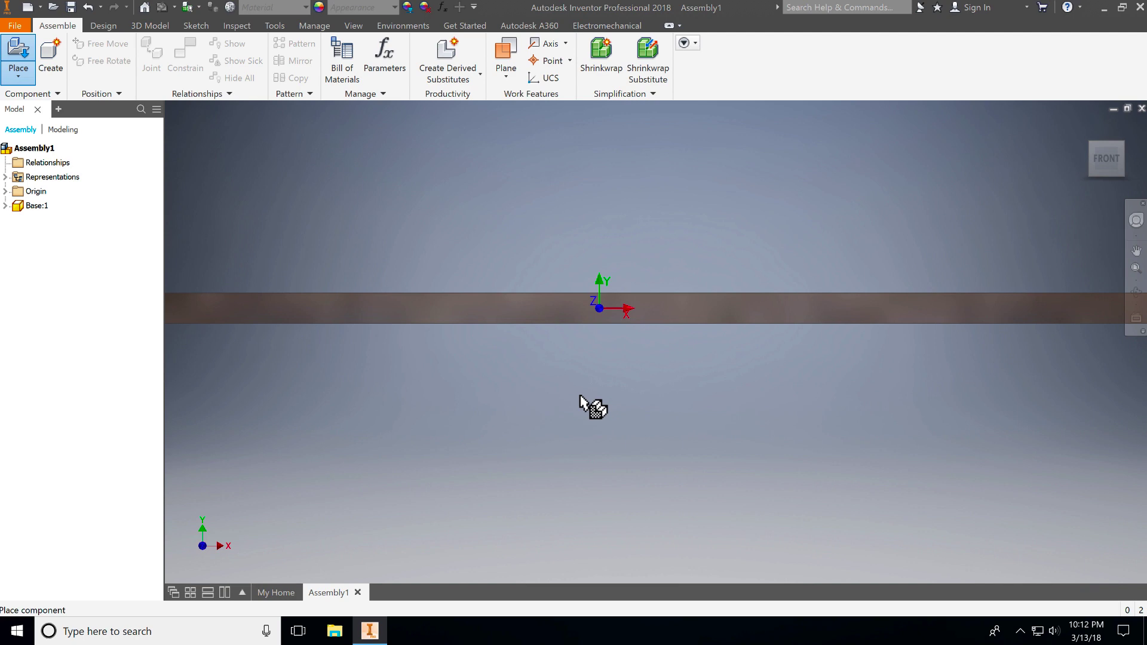
{"action": "key", "text": "F6"}
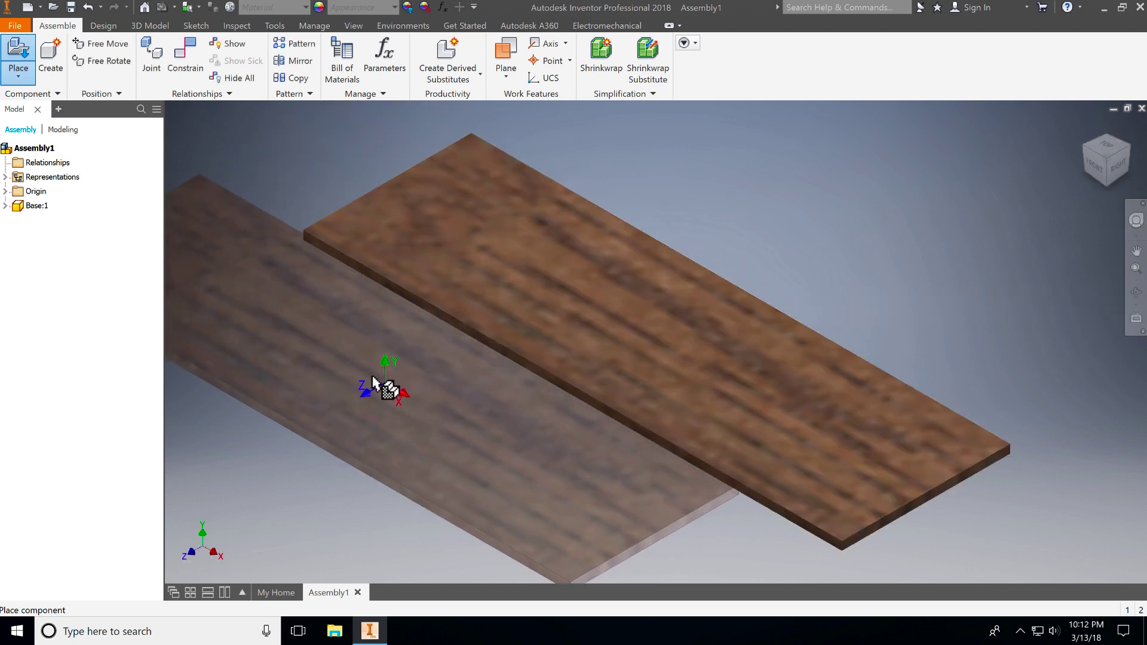
{"action": "right_click", "coordinate": [342, 358]}
{"action": "left_click", "coordinate": [404, 359]}
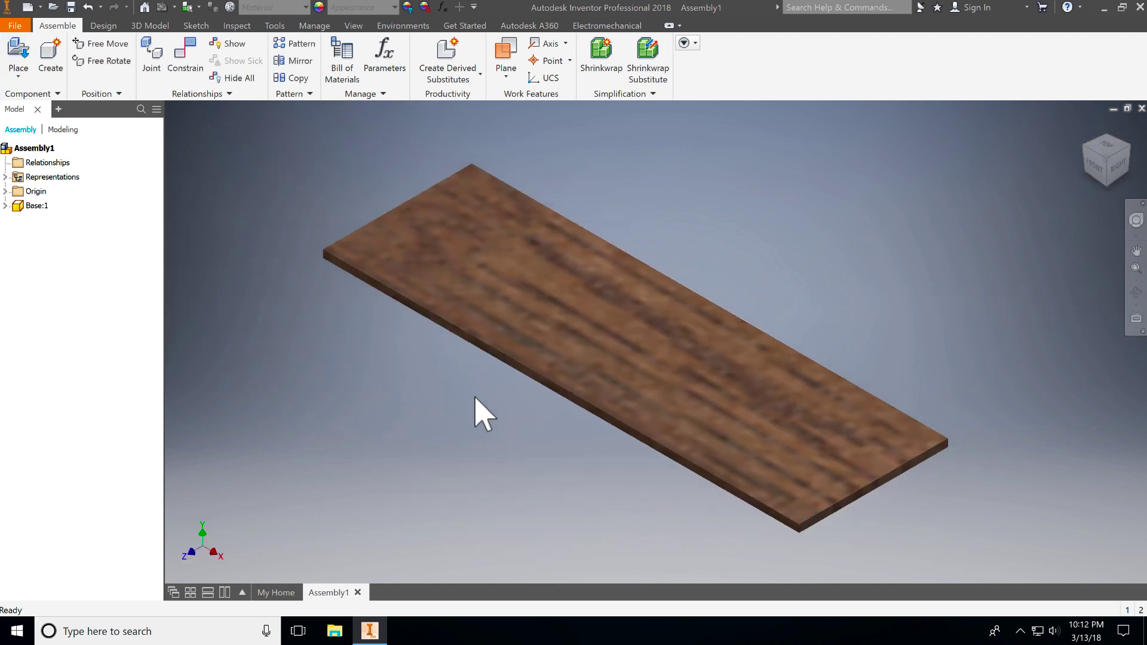
Place the Foam part grounded at the origin
{"action": "left_click", "coordinate": [17, 55]}
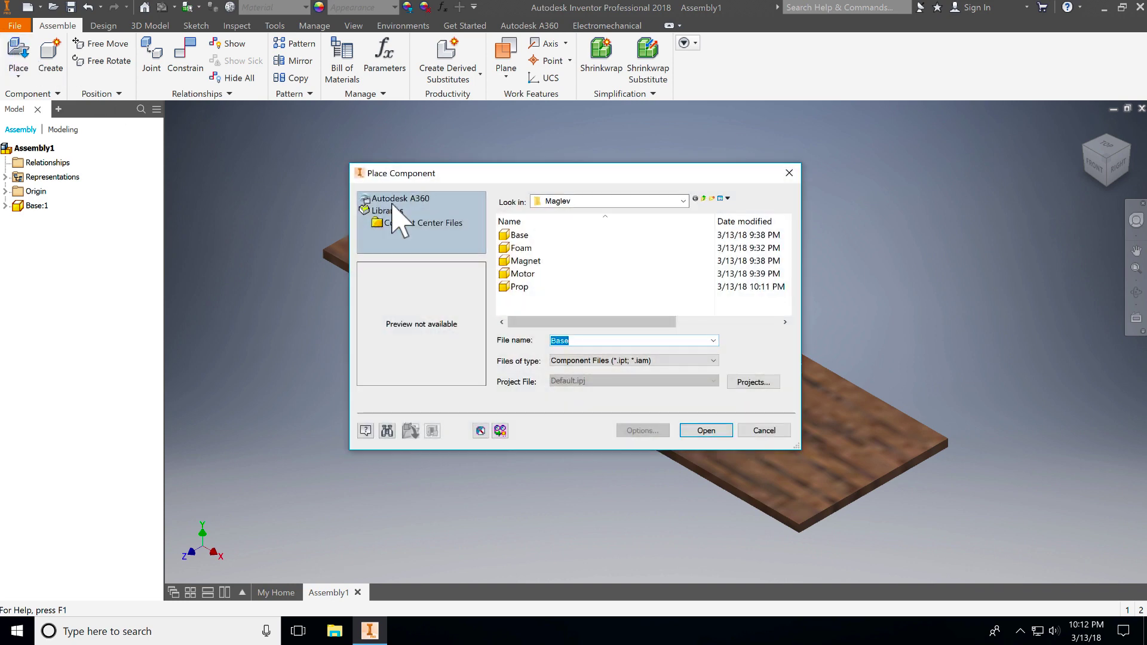
{"action": "left_click", "coordinate": [541, 247]}
{"action": "left_click", "coordinate": [703, 430]}
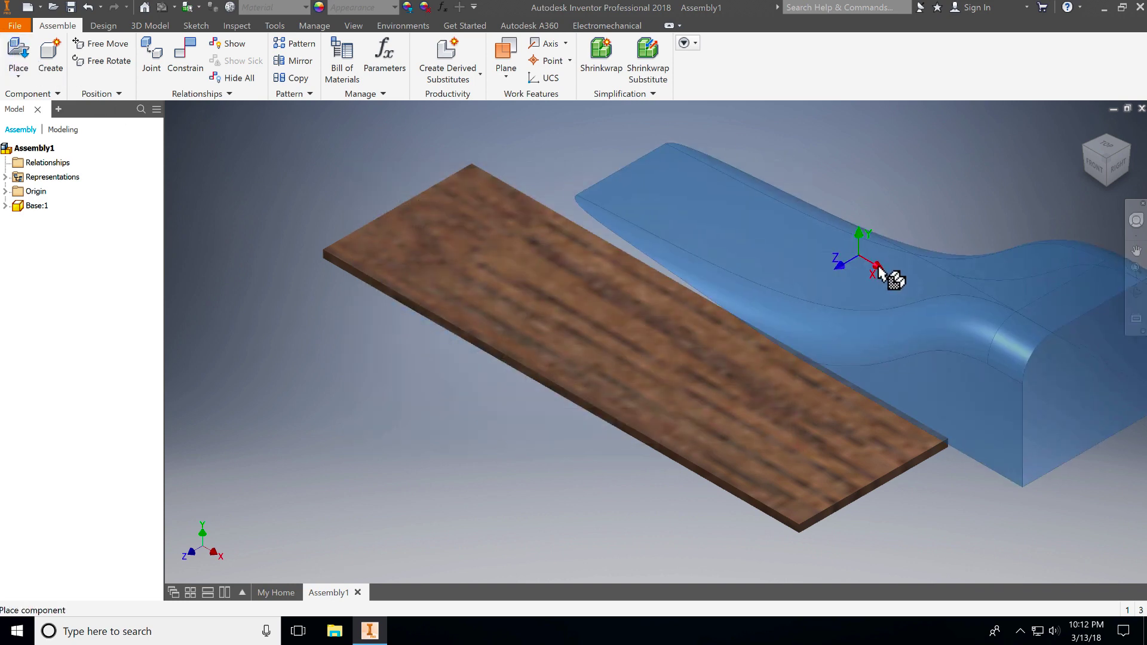
{"action": "right_click", "coordinate": [449, 261]}
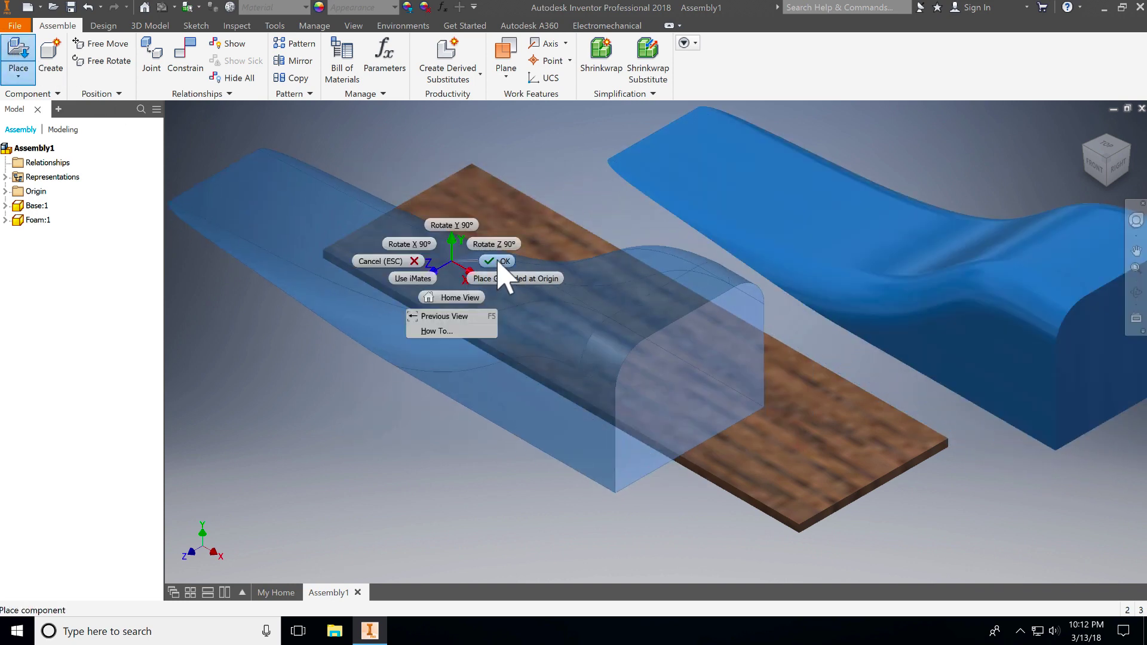
{"action": "left_click", "coordinate": [504, 276]}
{"action": "right_click", "coordinate": [281, 191]}
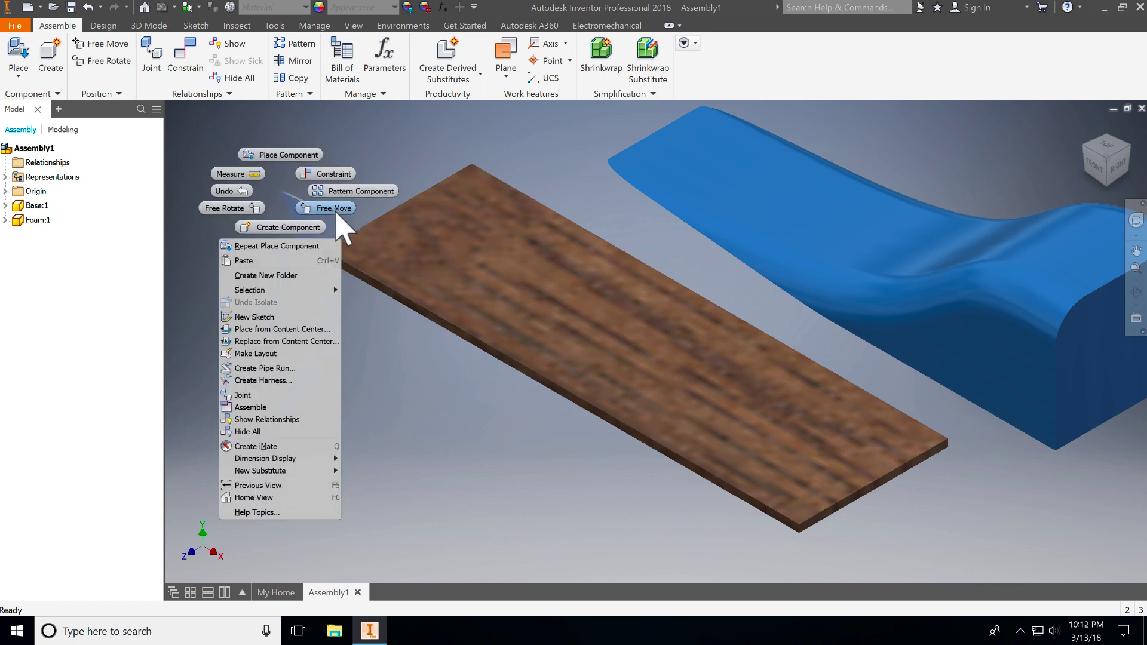
Place four Magnet instances beside the board
{"action": "left_click", "coordinate": [18, 55]}
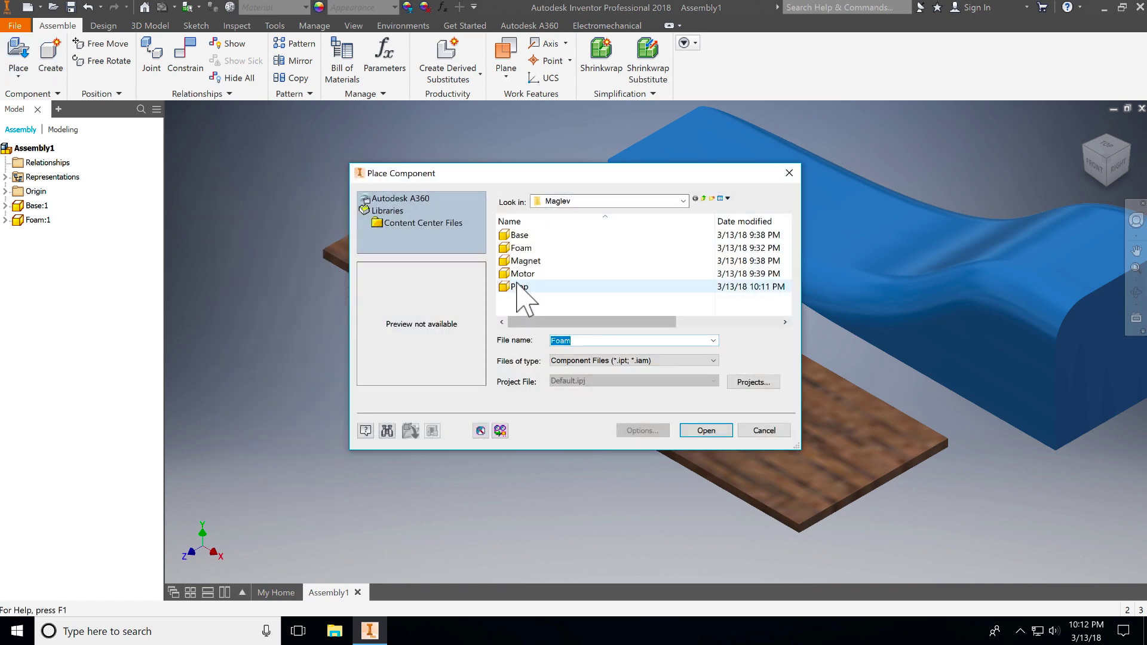
{"action": "left_click", "coordinate": [524, 261]}
{"action": "left_click", "coordinate": [704, 431]}
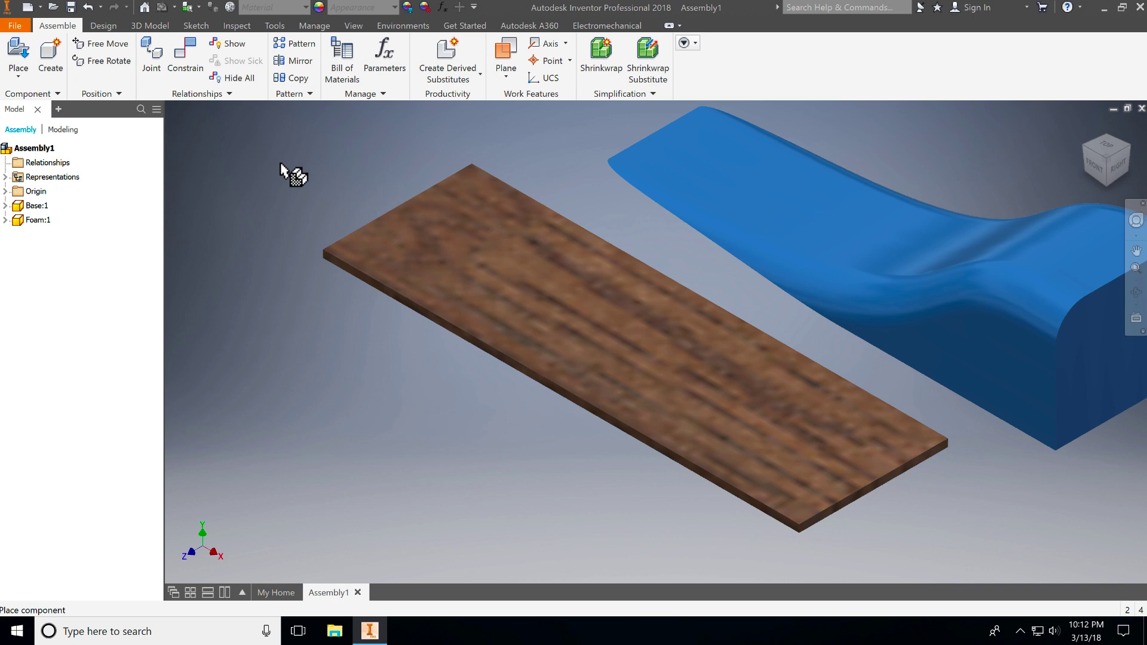
{"action": "left_click", "coordinate": [412, 149]}
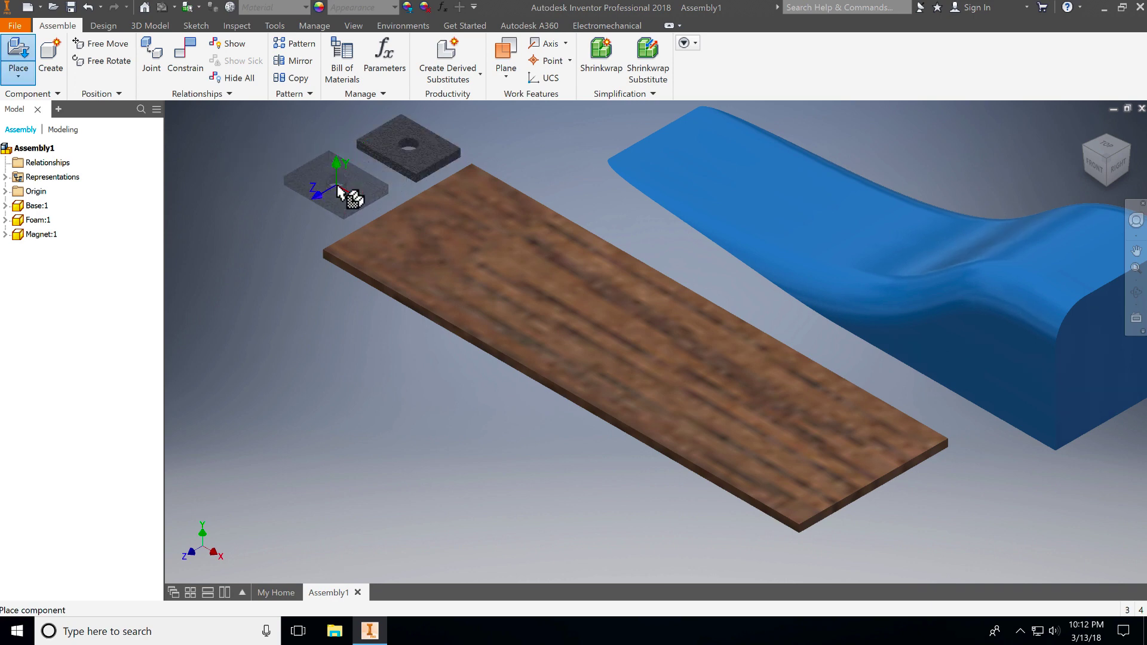
{"action": "left_click", "coordinate": [336, 187]}
{"action": "left_click", "coordinate": [278, 226]}
{"action": "left_click", "coordinate": [224, 271]}
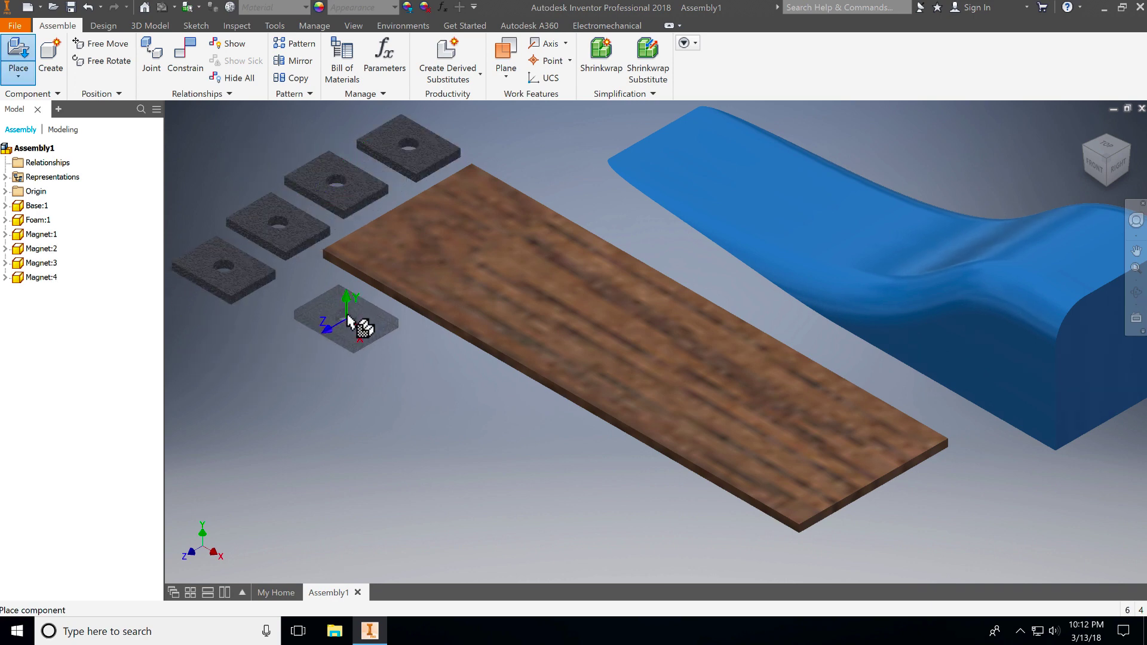
{"action": "right_click", "coordinate": [339, 320]}
{"action": "left_click", "coordinate": [393, 322]}
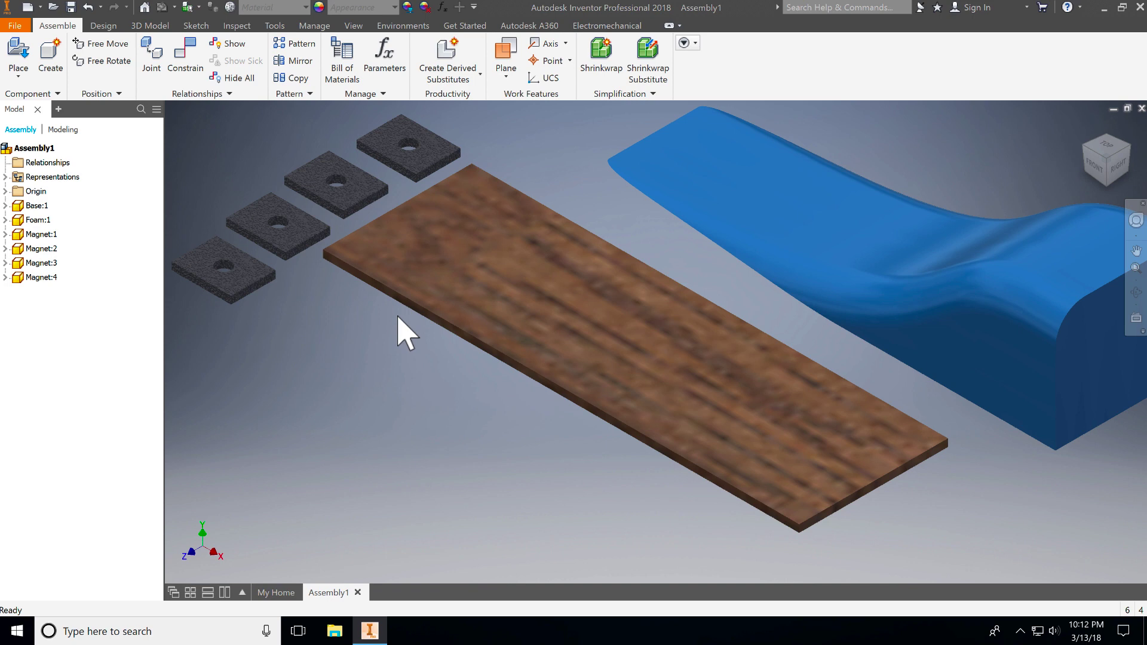
Reposition the wooden board and ground the Base component
{"action": "scroll", "coordinate": [621, 313], "scroll_direction": "down", "scroll_amount": 6}
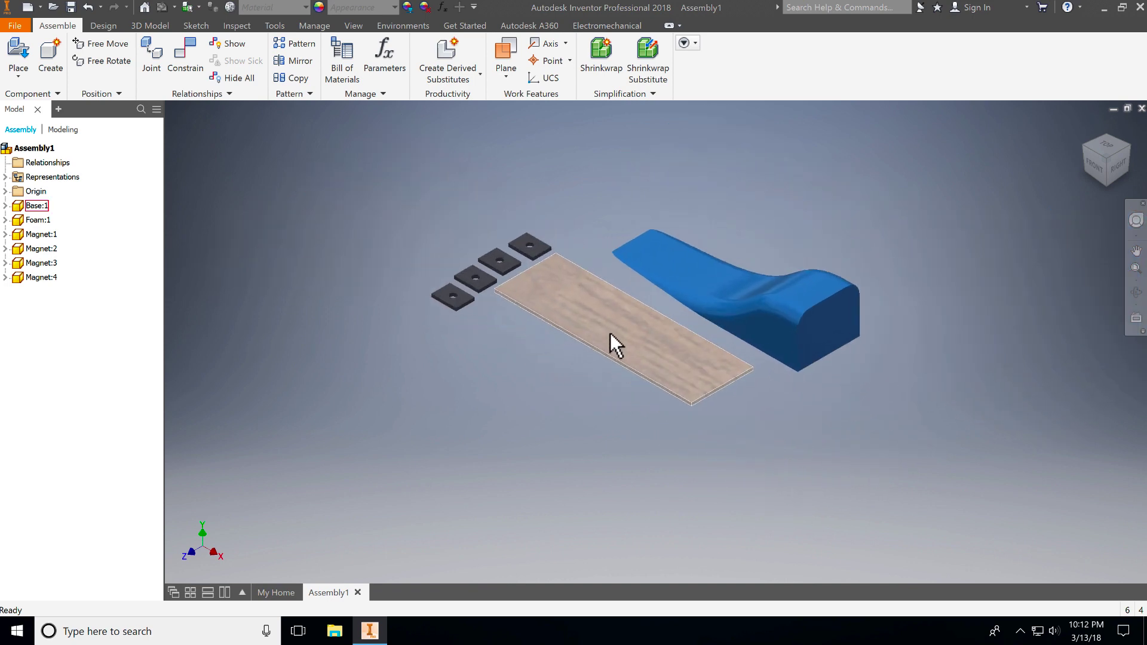
{"action": "scroll", "coordinate": [615, 344], "scroll_direction": "up", "scroll_amount": 3}
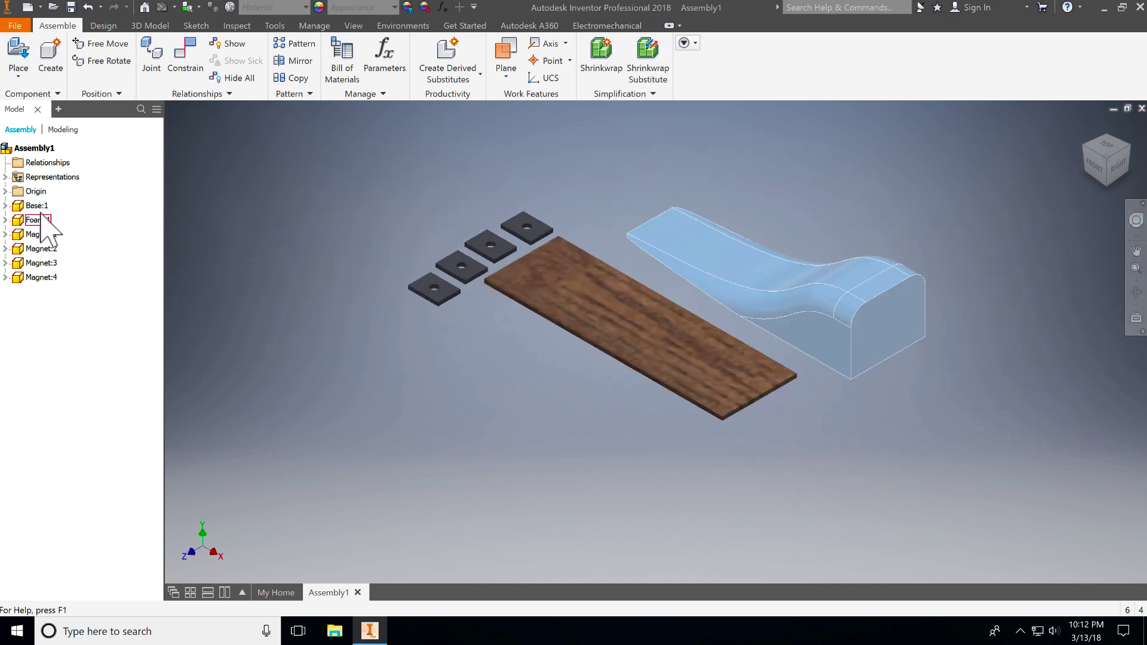
{"action": "left_click_drag", "start_coordinate": [634, 352], "coordinate": [636, 375]}
{"action": "left_click_drag", "start_coordinate": [632, 326], "coordinate": [629, 328]}
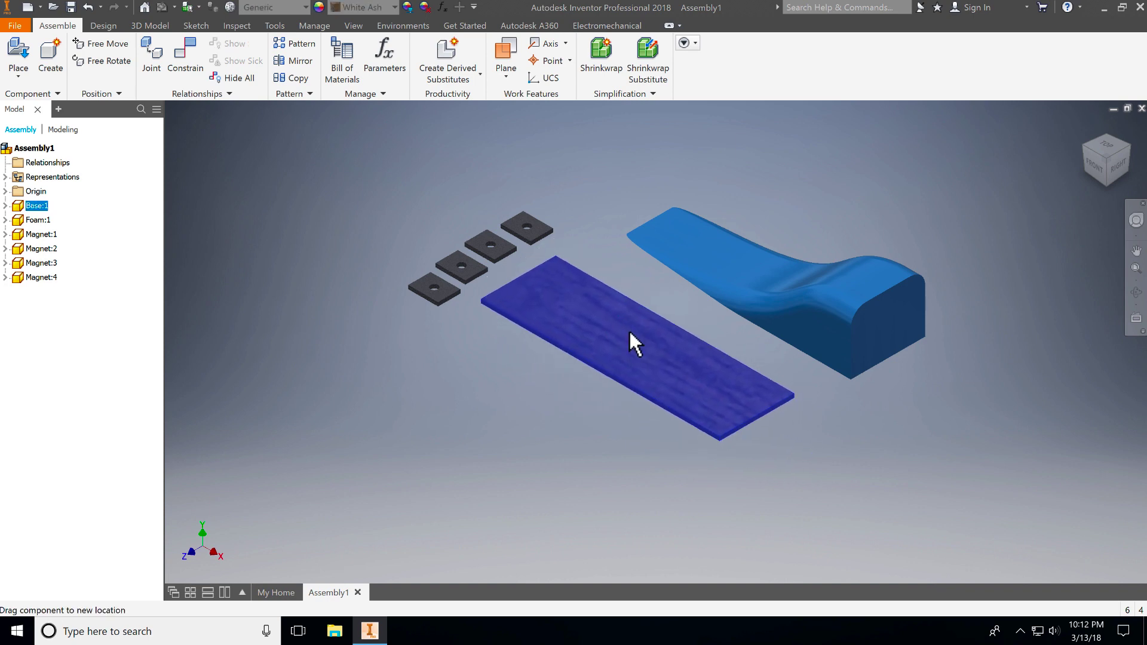
{"action": "left_click", "coordinate": [418, 340]}
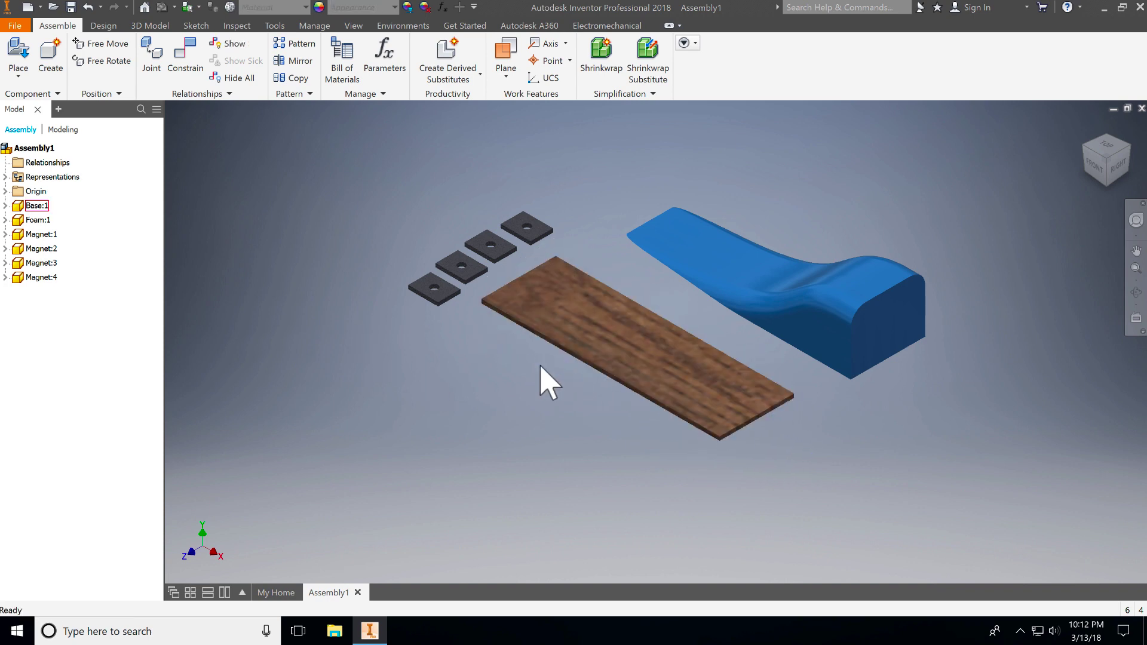
{"action": "right_click", "coordinate": [29, 206]}
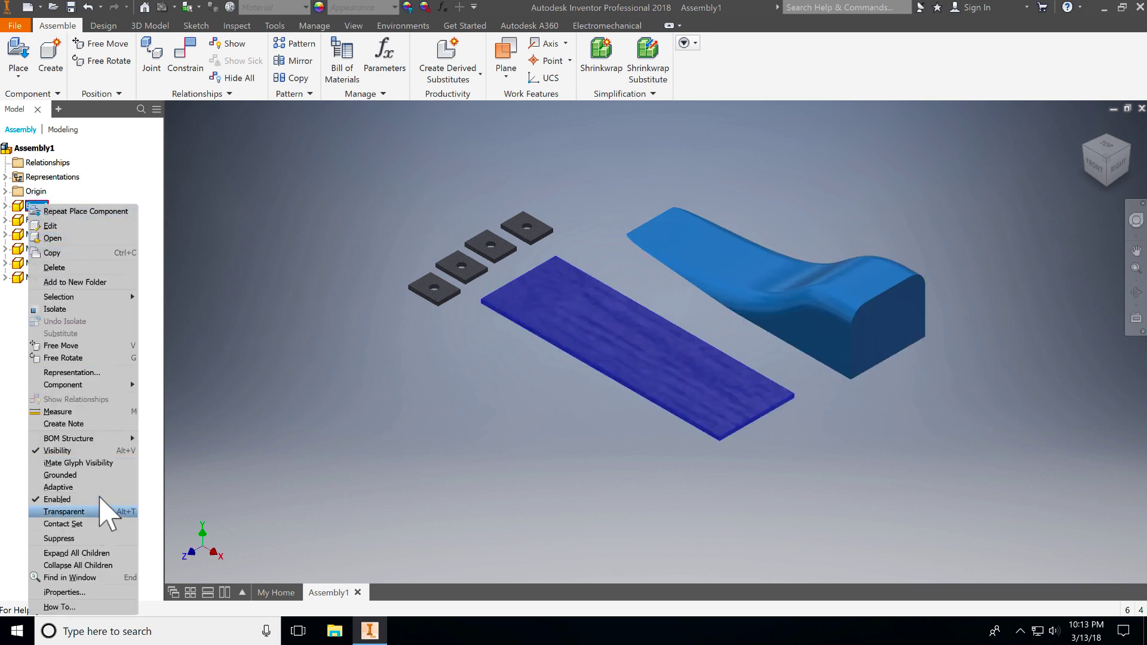
{"action": "left_click", "coordinate": [60, 475]}
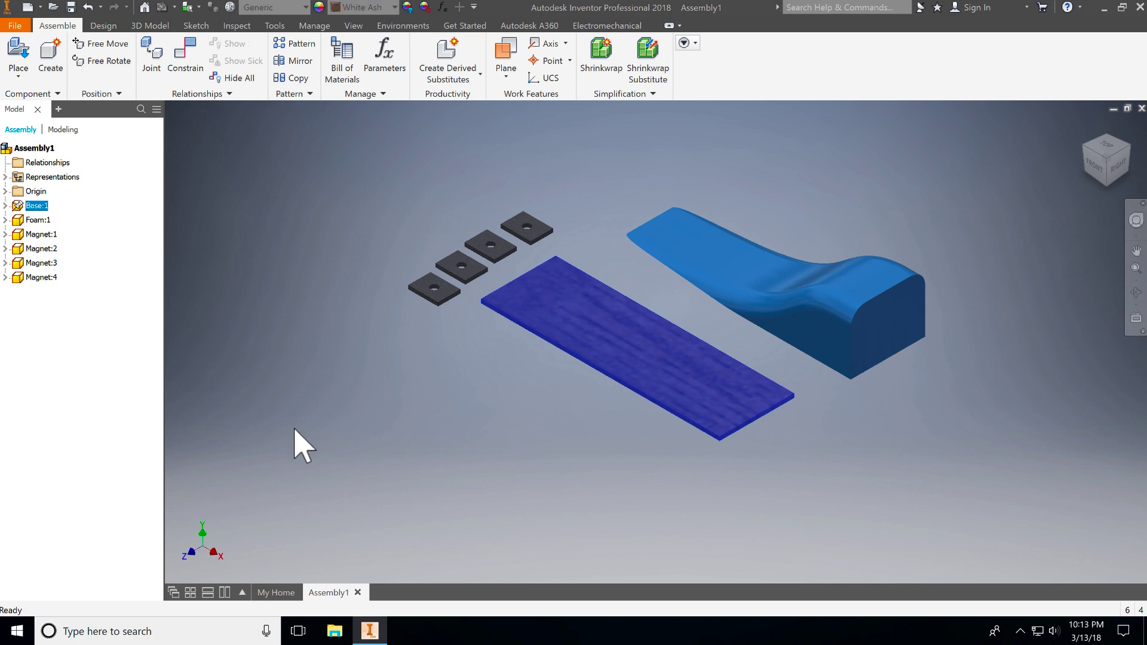
Drag the foam body up and right, clear of the magnets
{"action": "left_click", "coordinate": [258, 336]}
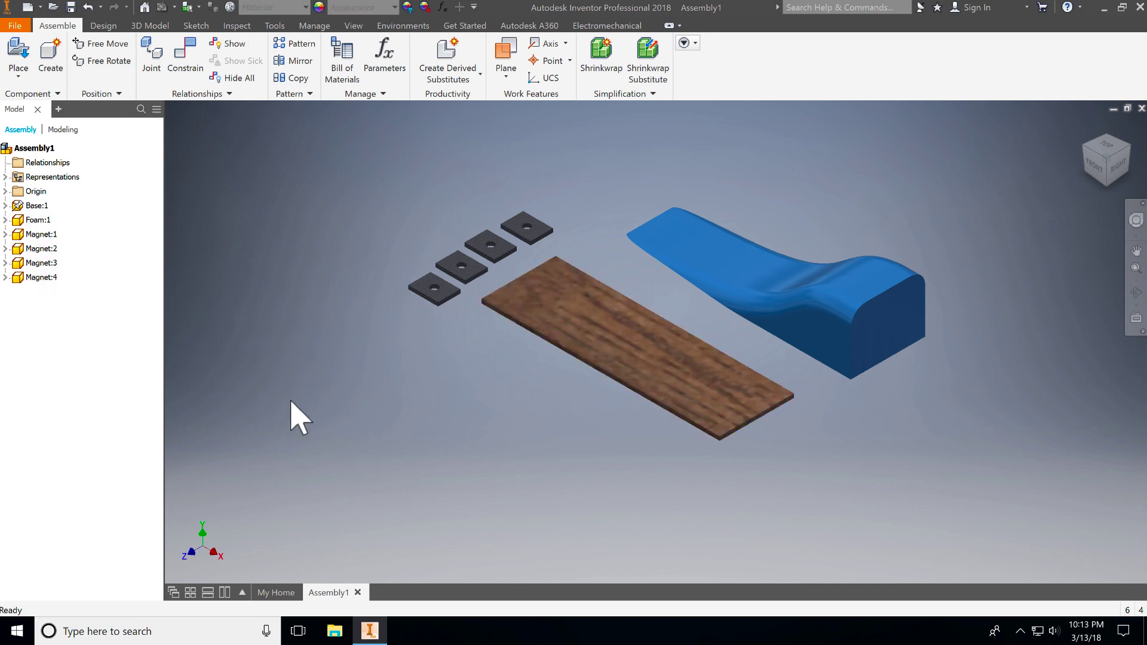
{"action": "left_click_drag", "start_coordinate": [836, 368], "coordinate": [726, 299]}
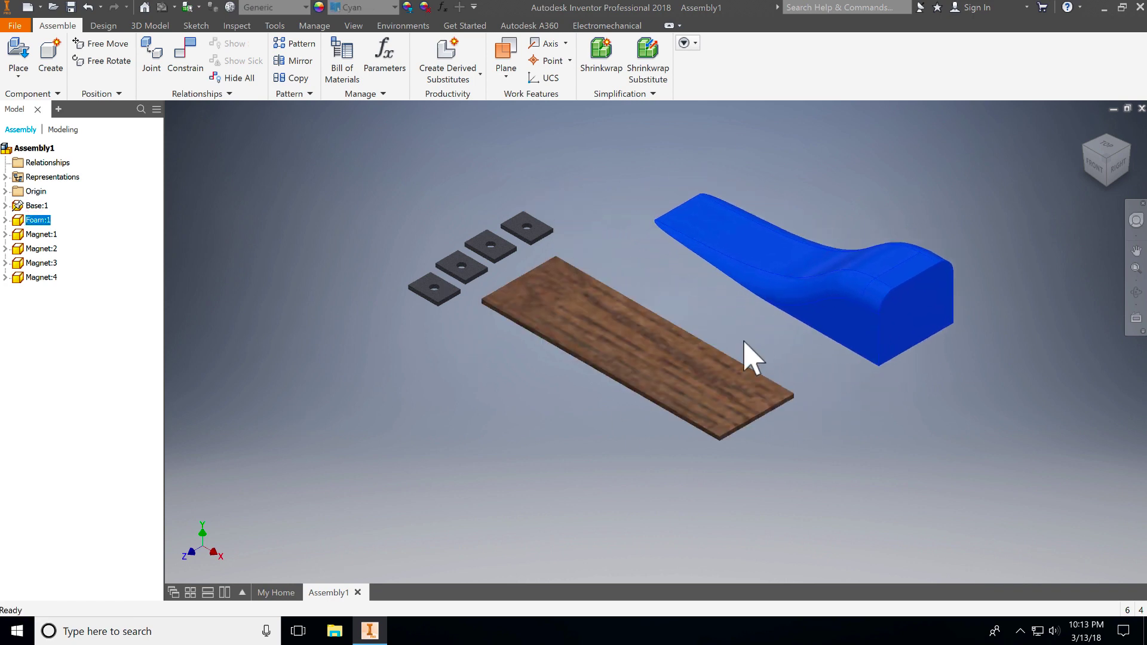
{"action": "left_click", "coordinate": [723, 374]}
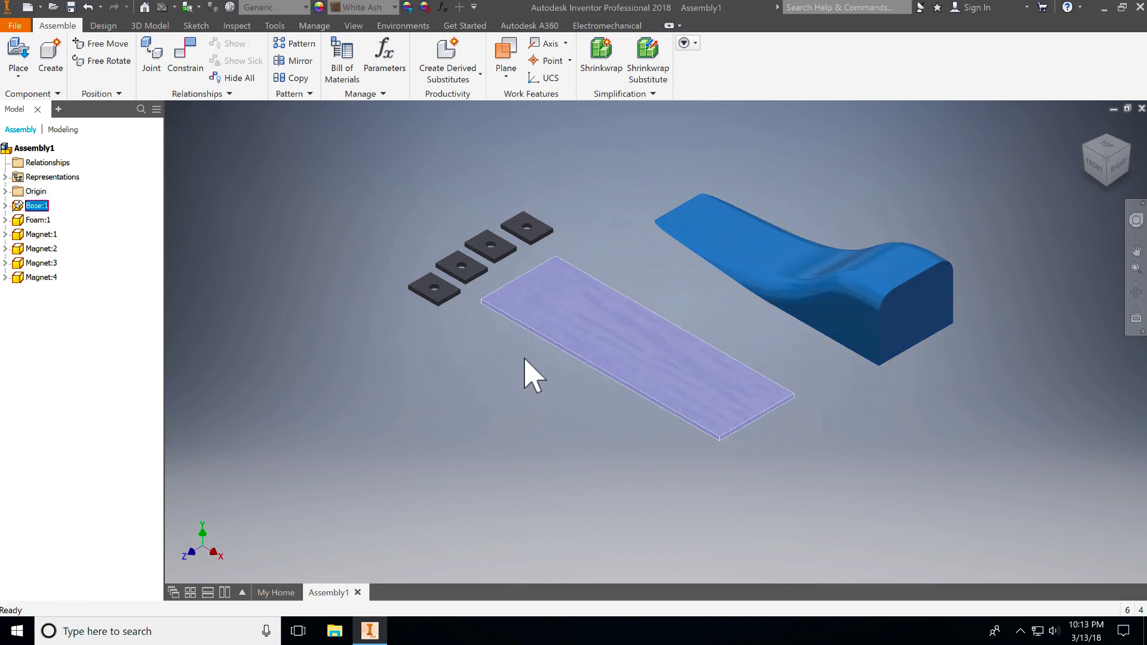
{"action": "left_click", "coordinate": [354, 236]}
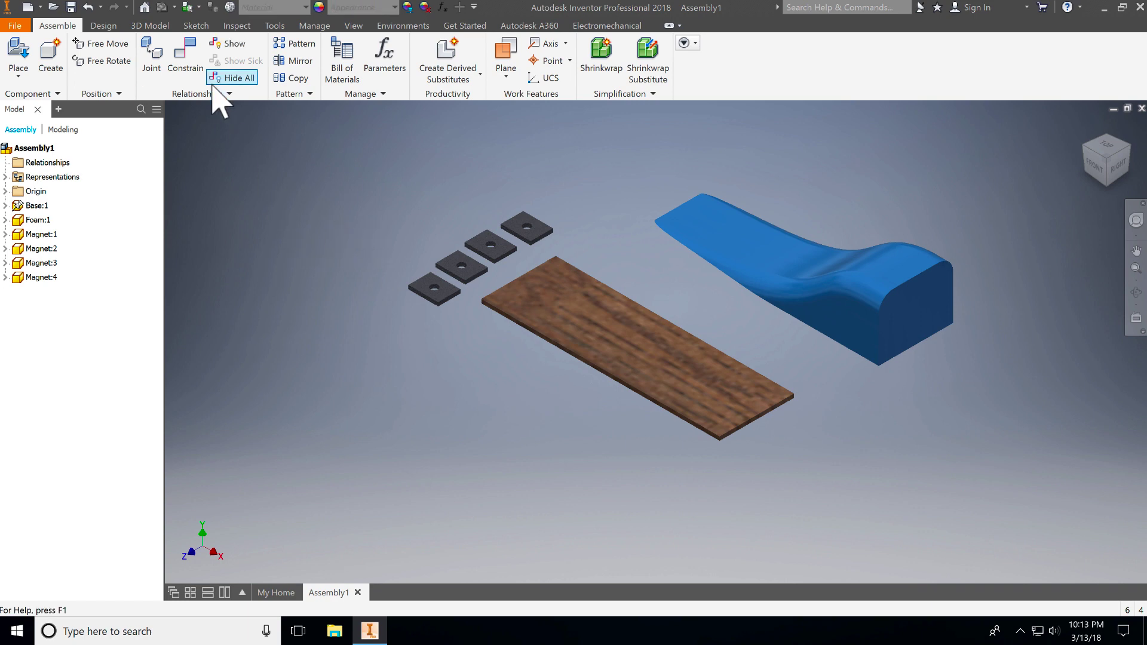
Mate the wooden base's top face to the foam body's underside
{"action": "left_click", "coordinate": [197, 78]}
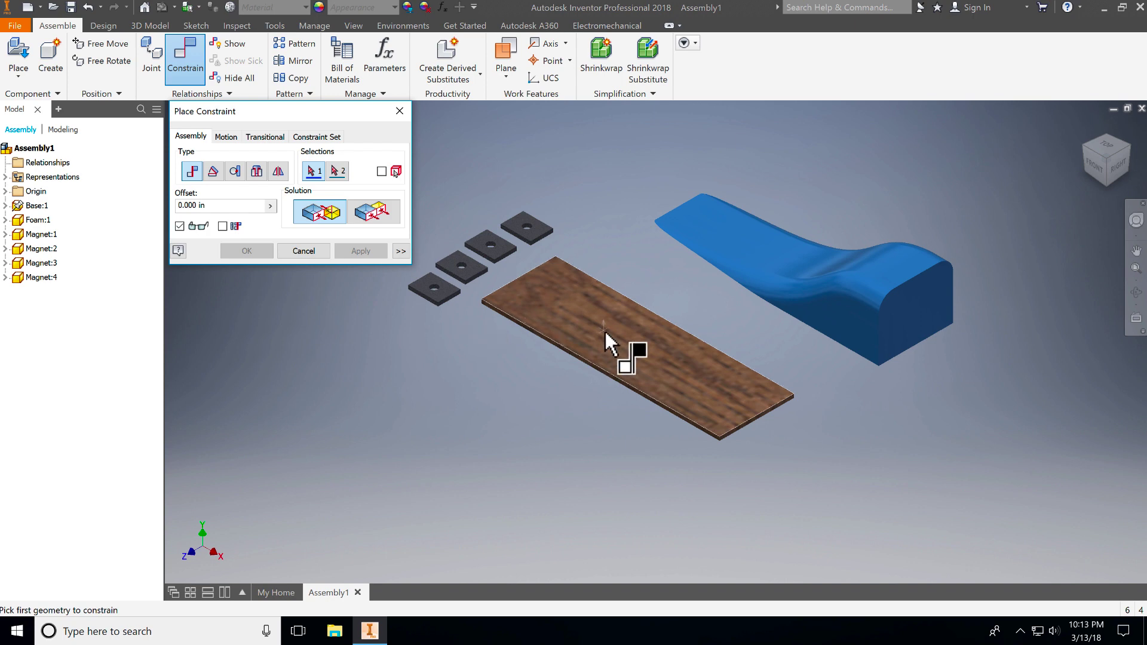
{"action": "left_click", "coordinate": [662, 358]}
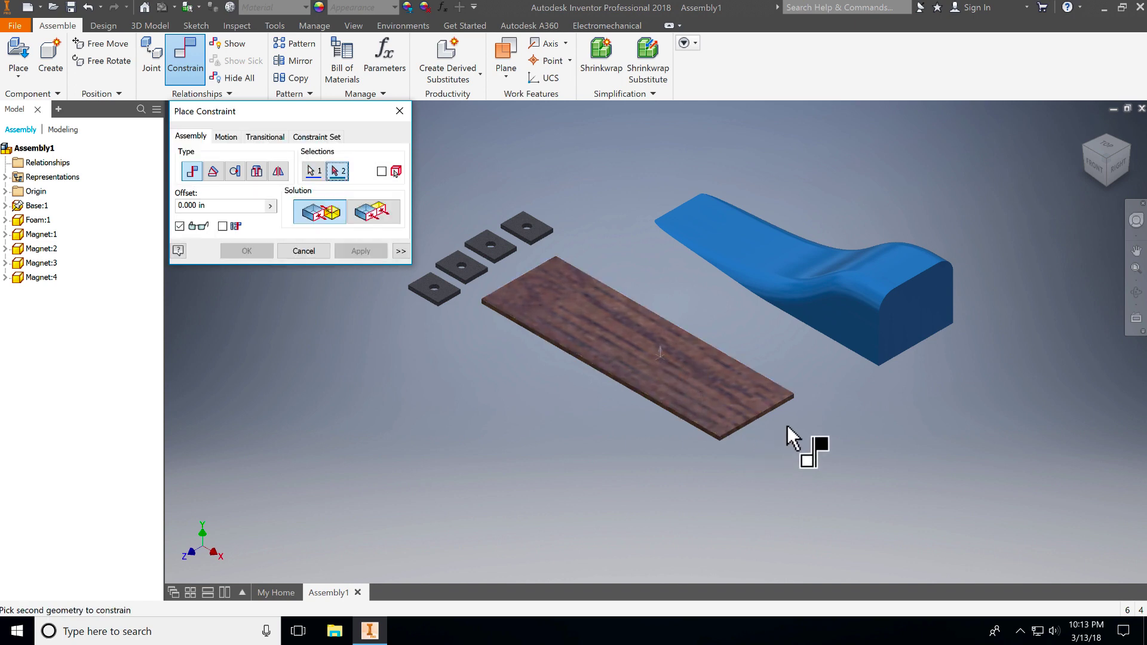
{"action": "middle_click_drag", "start_coordinate": [803, 389], "coordinate": [768, 333], "text": "shift"}
{"action": "left_click", "coordinate": [812, 332]}
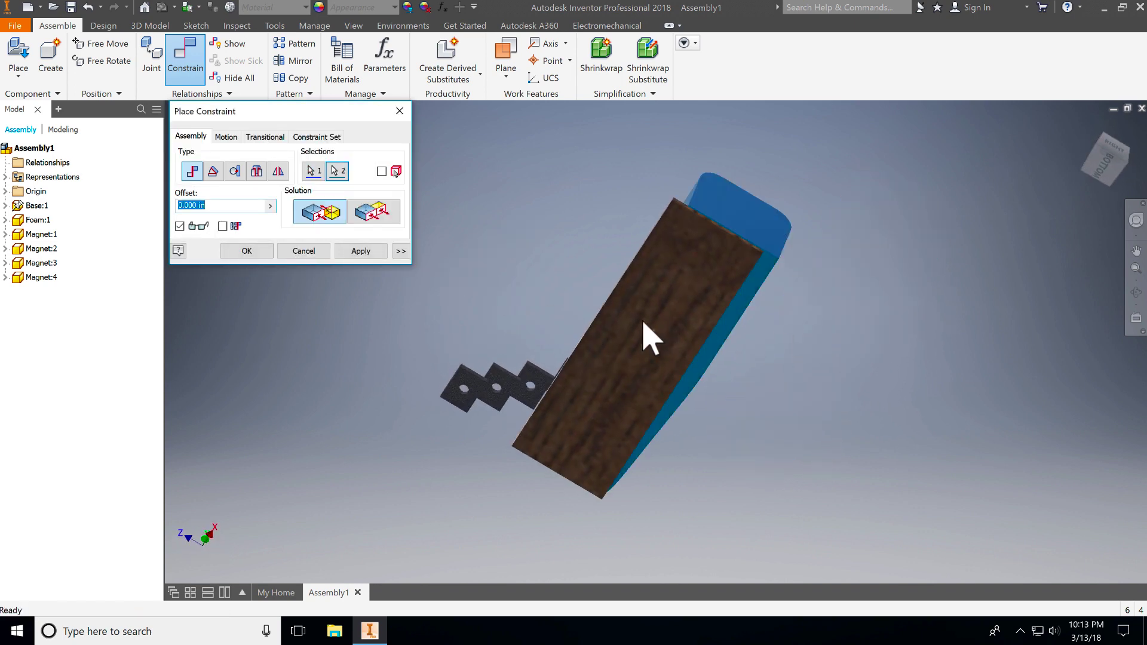
{"action": "key", "text": "F6"}
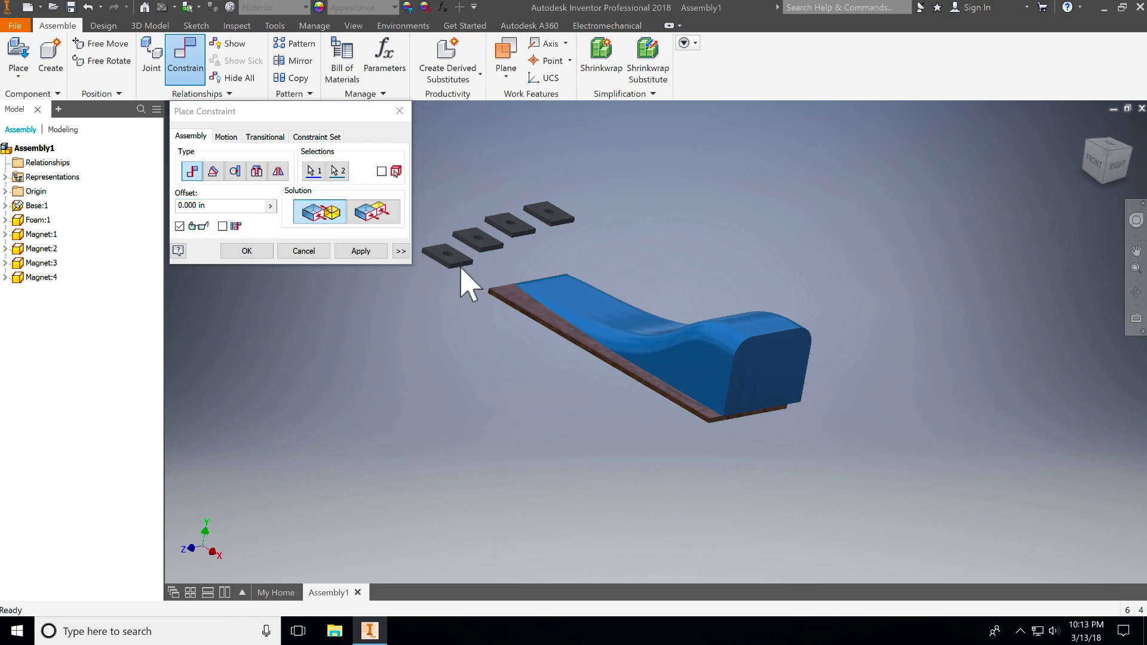
{"action": "left_click", "coordinate": [360, 251]}
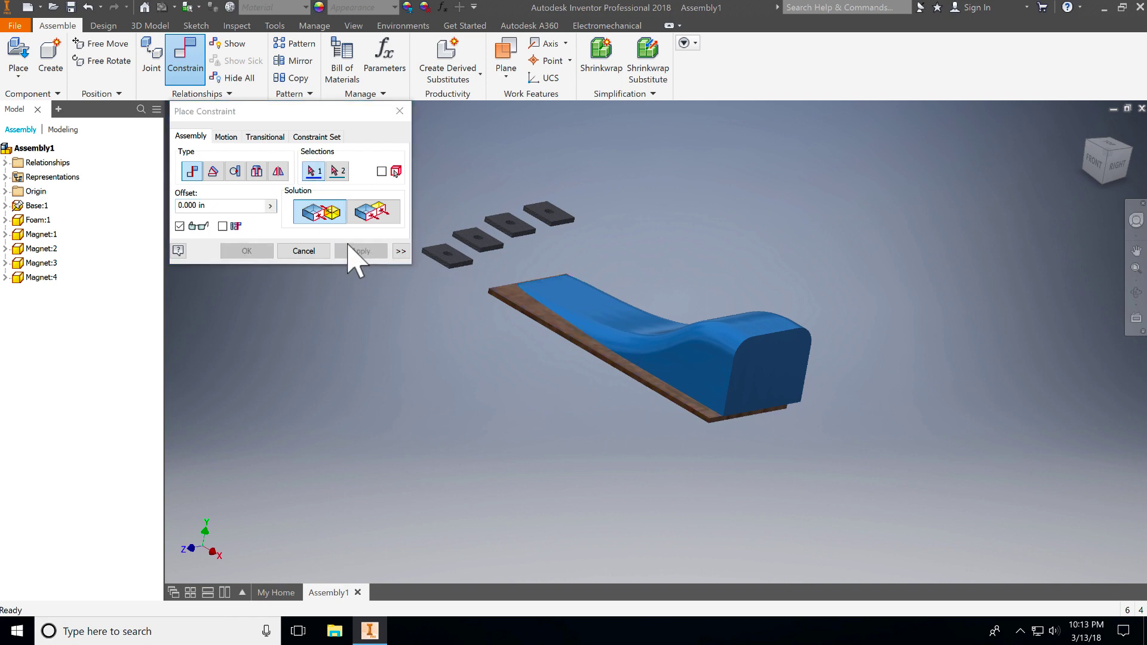
Flush a side face of the foam with the matching side of the base
{"action": "left_click", "coordinate": [373, 211]}
{"action": "left_click", "coordinate": [665, 387]}
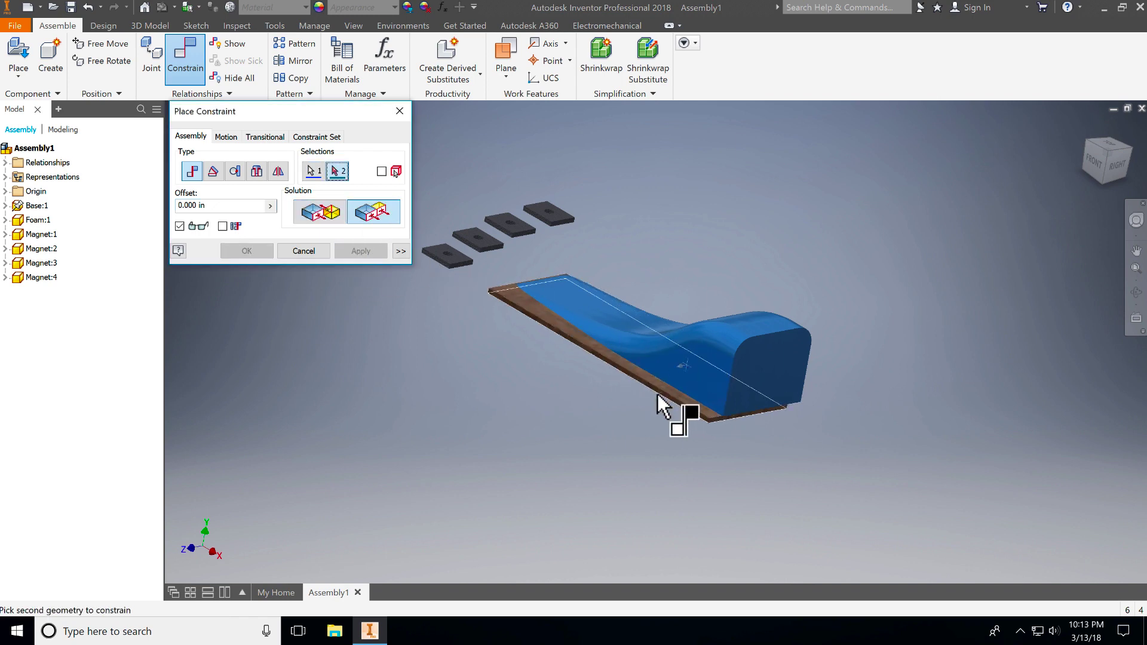
{"action": "left_click", "coordinate": [663, 394]}
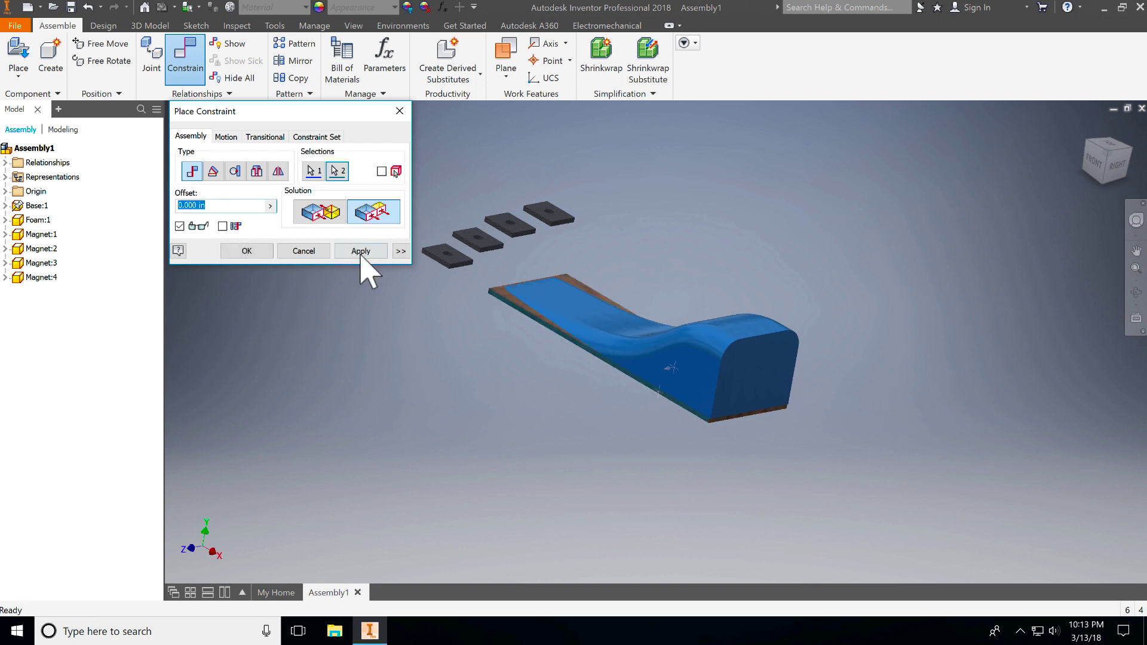
{"action": "left_click", "coordinate": [361, 251]}
Align the foam's end with the base's end edge, then reset the solution to Mate
{"action": "left_click", "coordinate": [512, 299]}
{"action": "scroll", "coordinate": [768, 388], "scroll_direction": "up", "scroll_amount": 5}
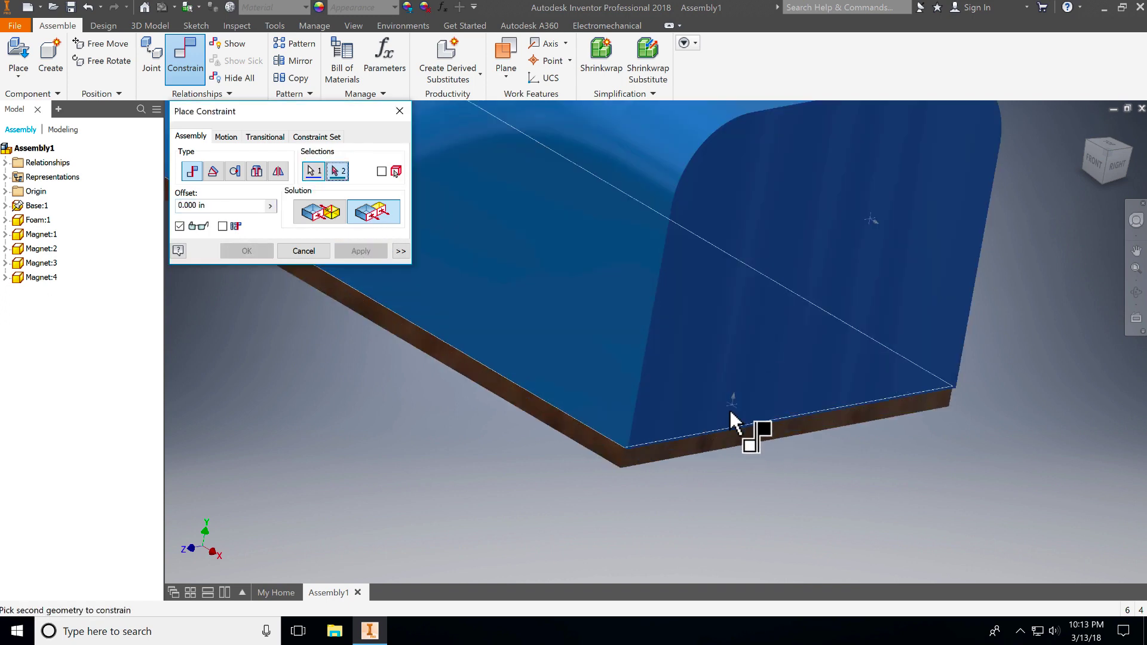
{"action": "left_click", "coordinate": [719, 440]}
{"action": "left_click", "coordinate": [360, 251]}
{"action": "scroll", "coordinate": [463, 430], "scroll_direction": "down", "scroll_amount": 5}
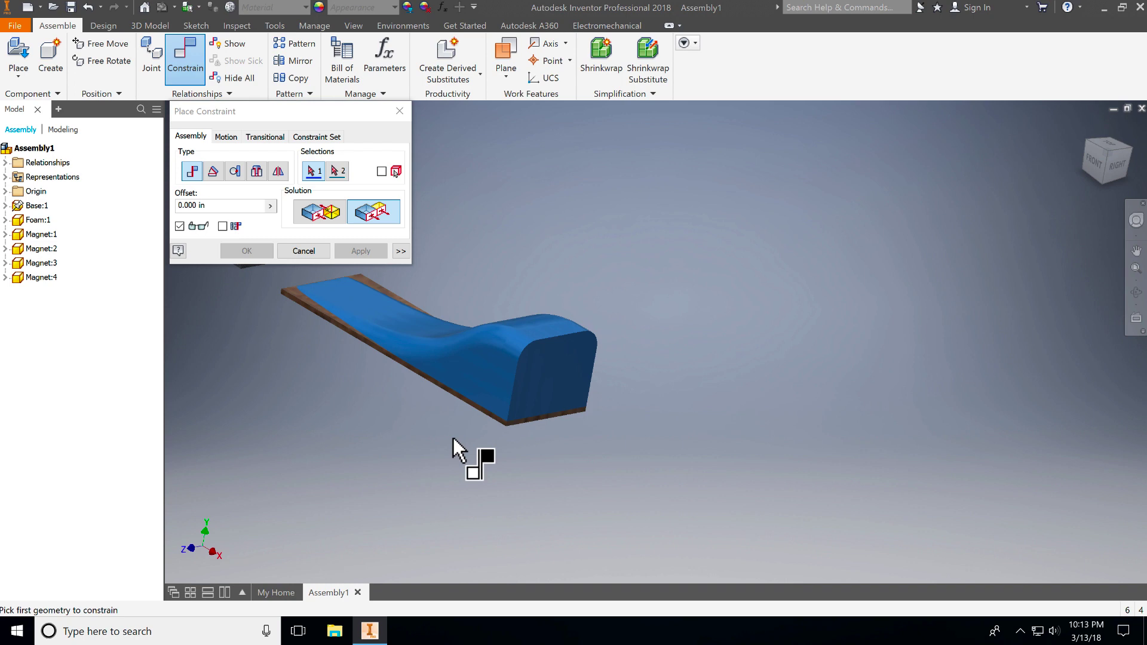
{"action": "middle_click_drag", "start_coordinate": [452, 437], "coordinate": [533, 455], "text": "shift"}
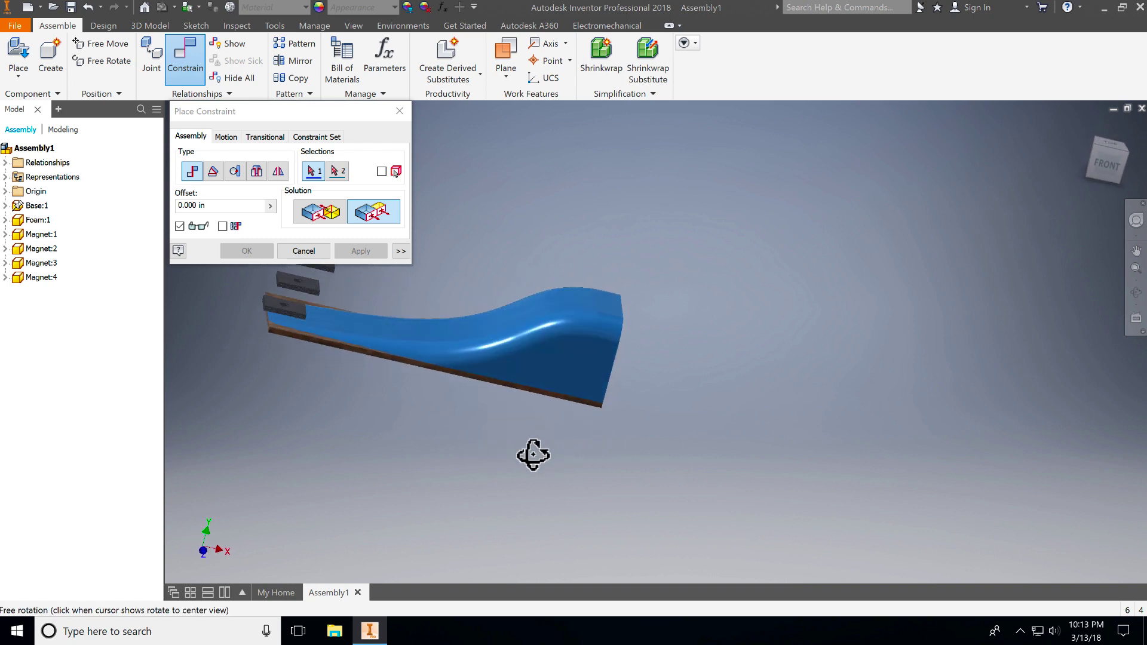
{"action": "middle_click_drag", "start_coordinate": [462, 388], "coordinate": [677, 469]}
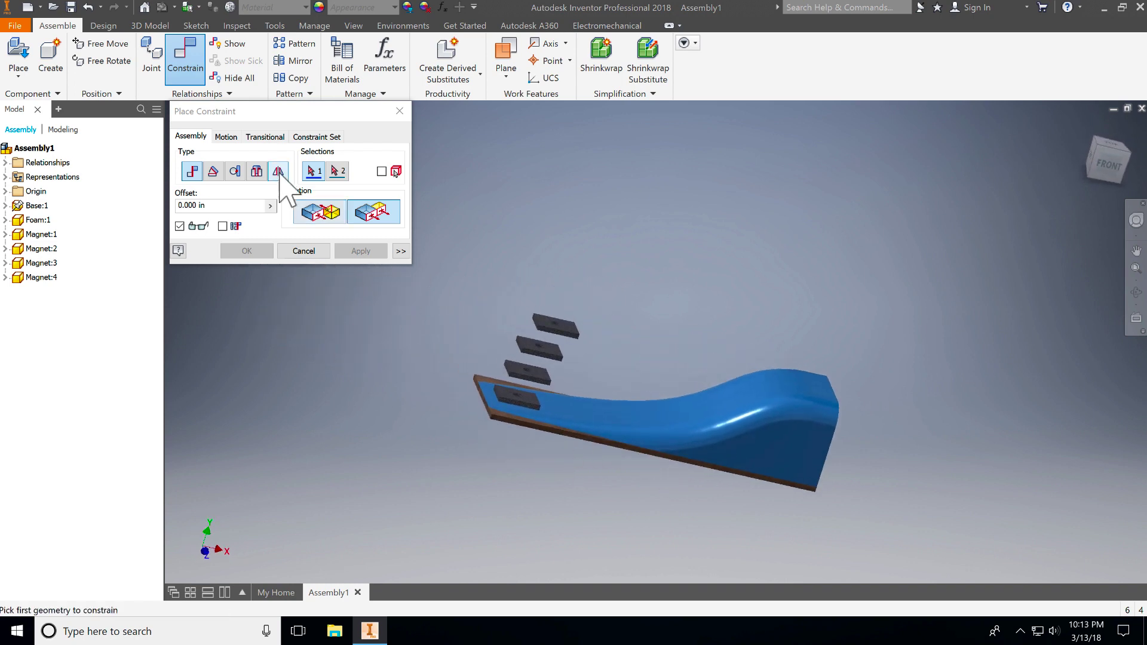
{"action": "left_click", "coordinate": [320, 212]}
Mate the first two magnets to the base's underside, one at the lower-left corner
{"action": "middle_click_drag", "start_coordinate": [546, 328], "coordinate": [615, 338], "text": "shift"}
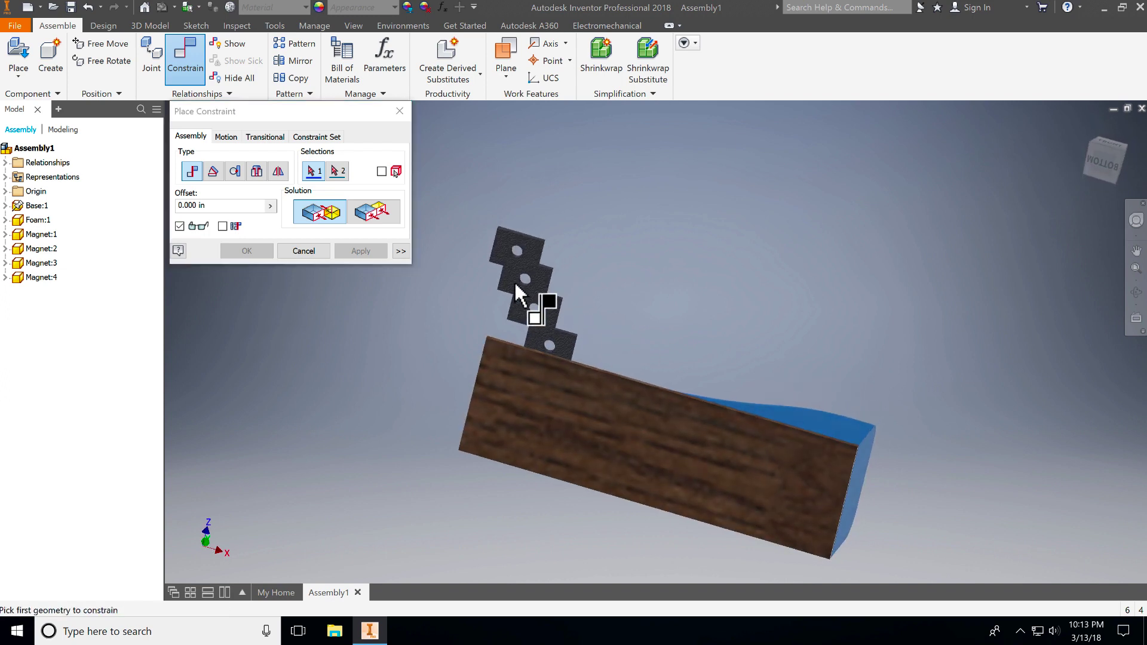
{"action": "left_click", "coordinate": [507, 235]}
{"action": "left_click", "coordinate": [510, 364]}
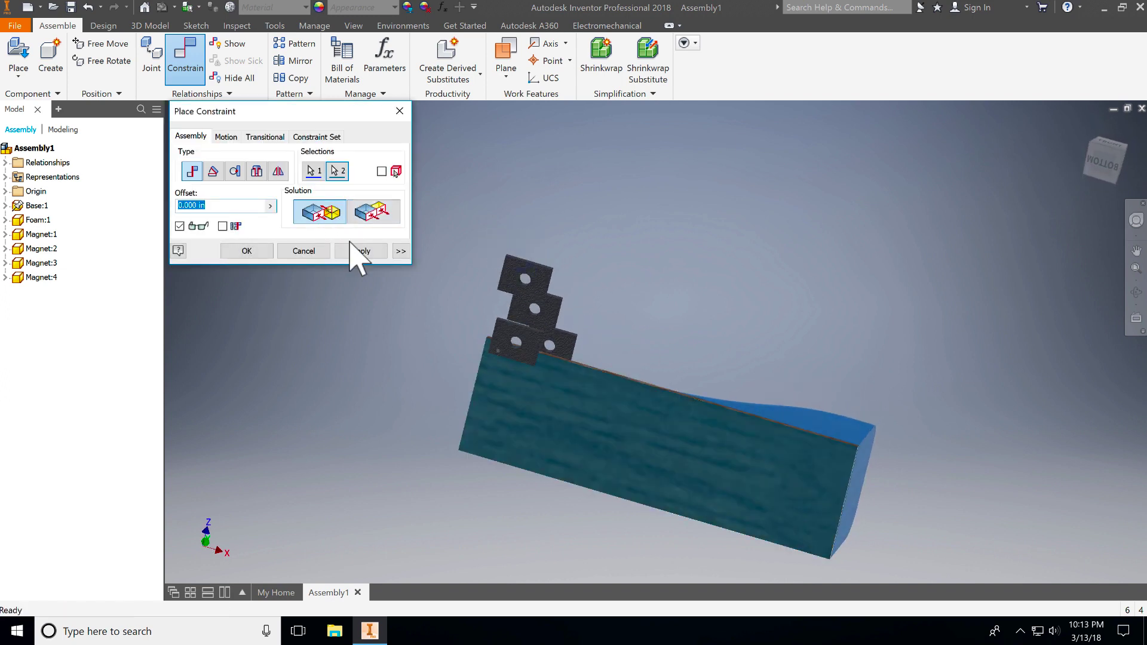
{"action": "left_click", "coordinate": [358, 251]}
{"action": "left_click", "coordinate": [514, 263]}
{"action": "left_click", "coordinate": [481, 446]}
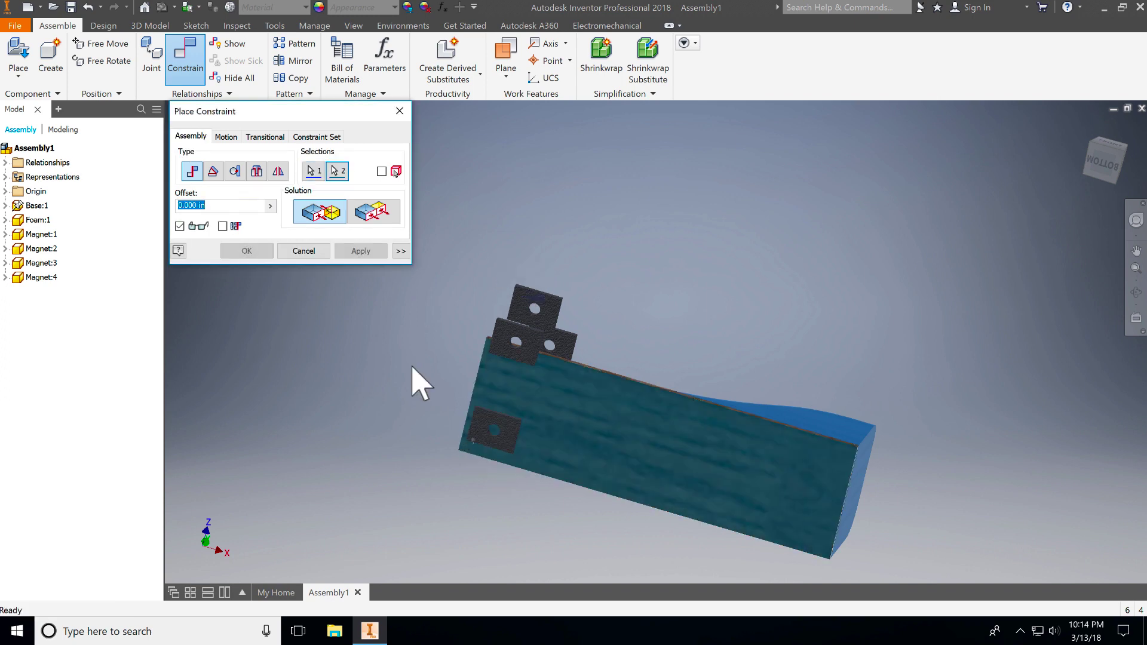
{"action": "left_click", "coordinate": [360, 250]}
Mate the last two magnets to the base's lower-right and remaining corners
{"action": "left_click", "coordinate": [533, 300]}
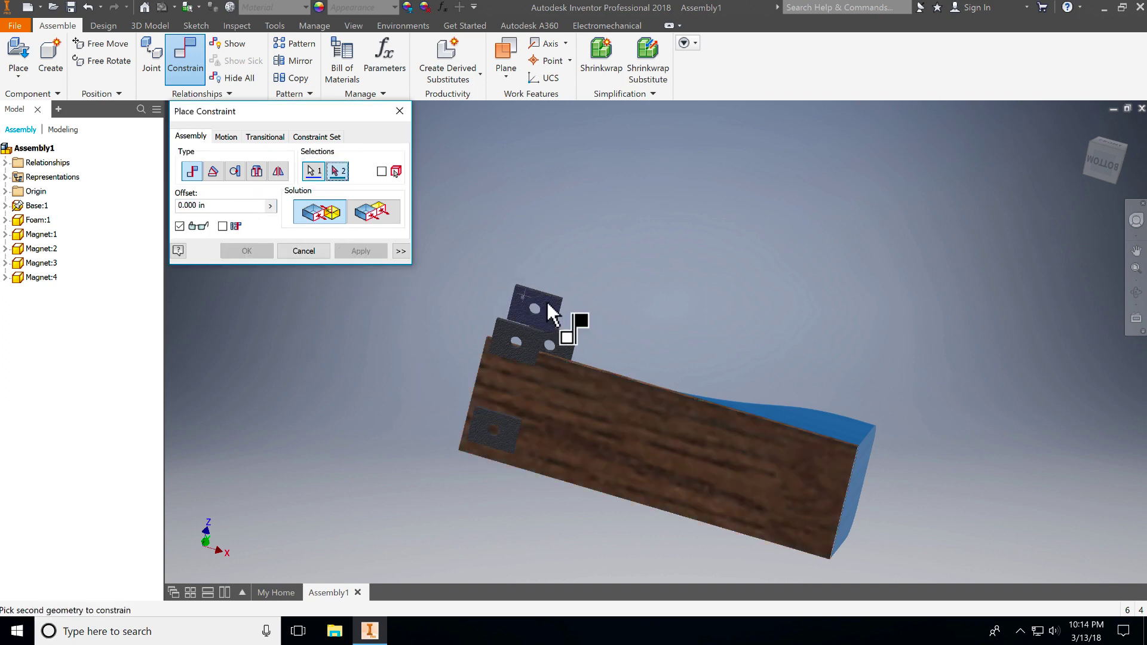
{"action": "left_click", "coordinate": [821, 468]}
{"action": "left_click", "coordinate": [361, 251]}
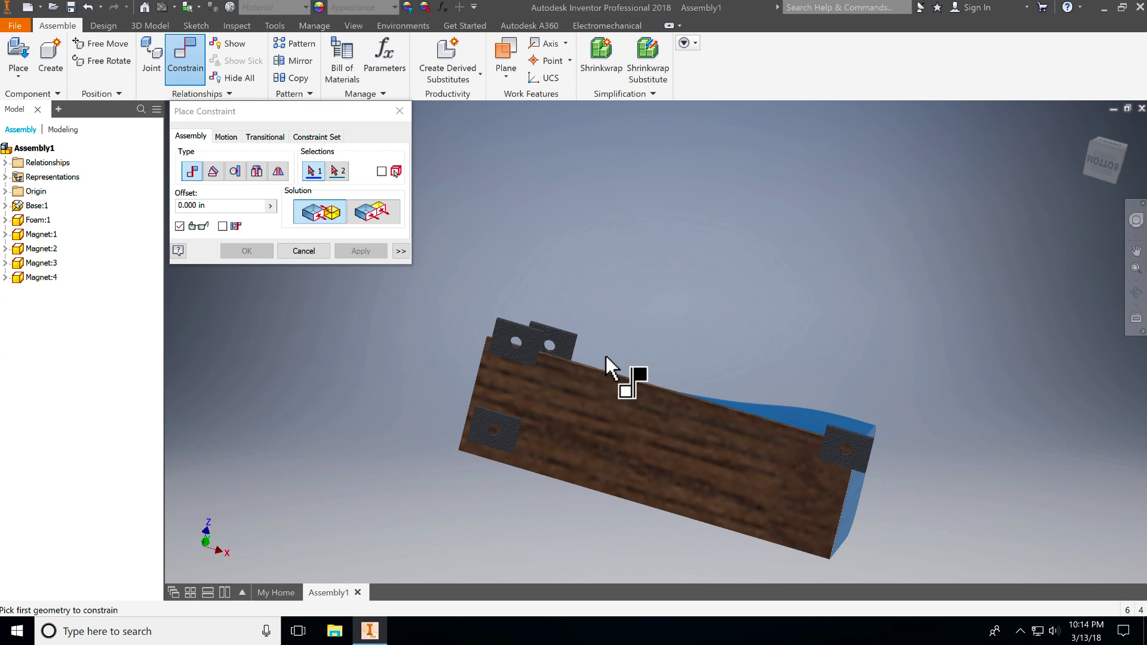
{"action": "left_click", "coordinate": [571, 350]}
{"action": "left_click", "coordinate": [824, 553]}
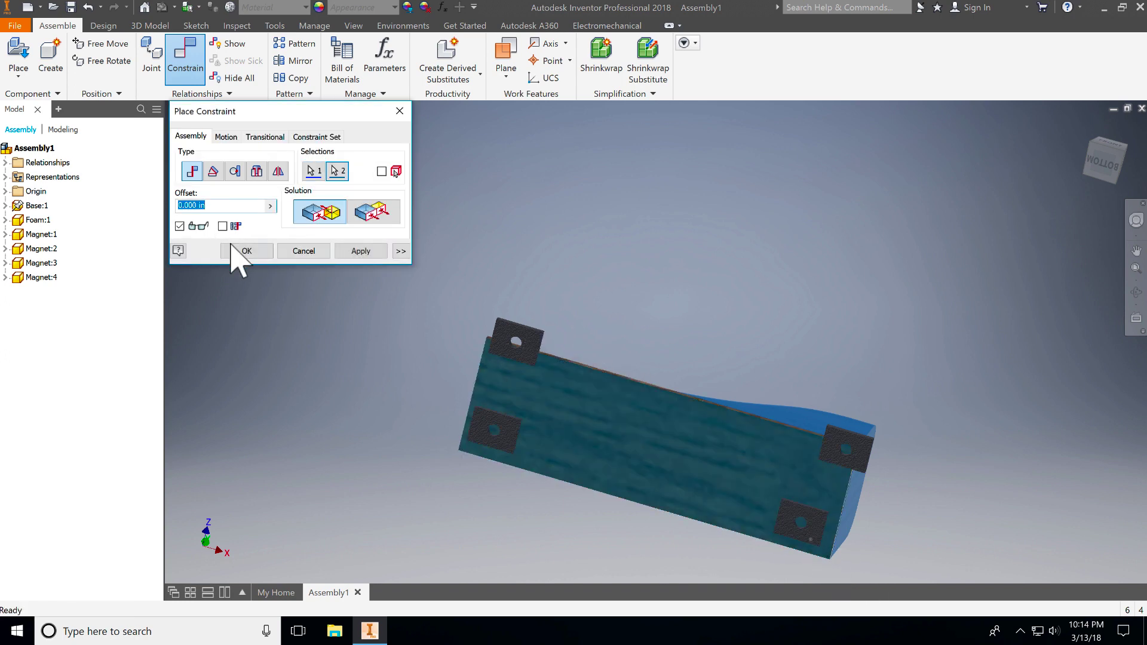
{"action": "left_click", "coordinate": [360, 251]}
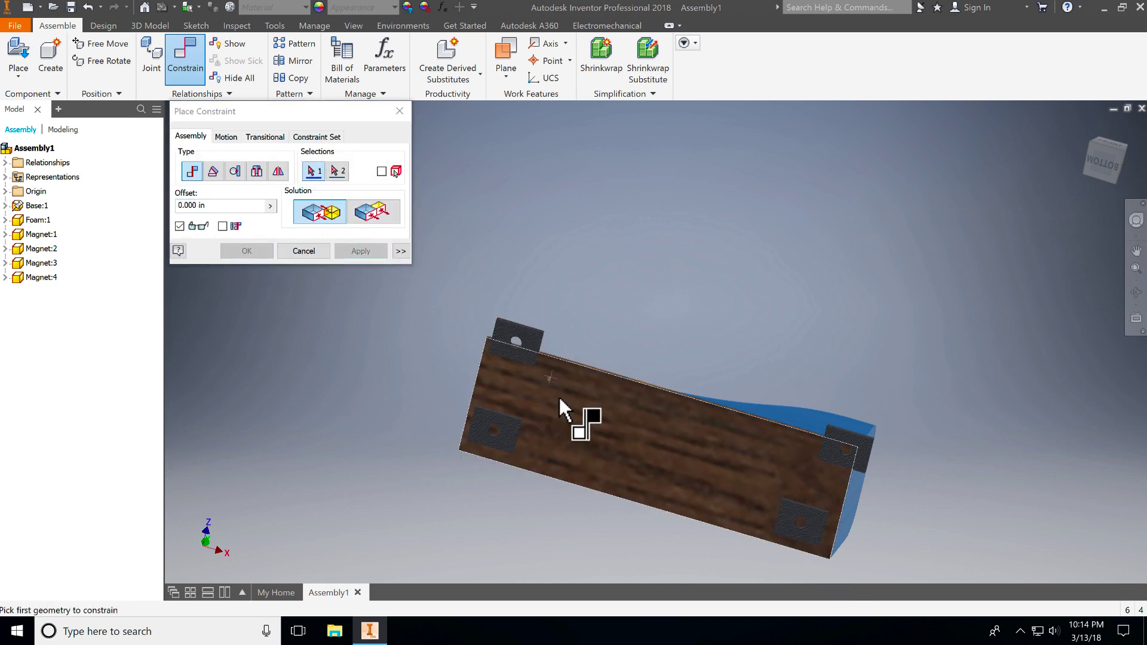
Flush three magnet pads' side faces with the wooden base's edges and left end
{"action": "middle_click_drag", "start_coordinate": [442, 338], "coordinate": [600, 472], "text": "shift"}
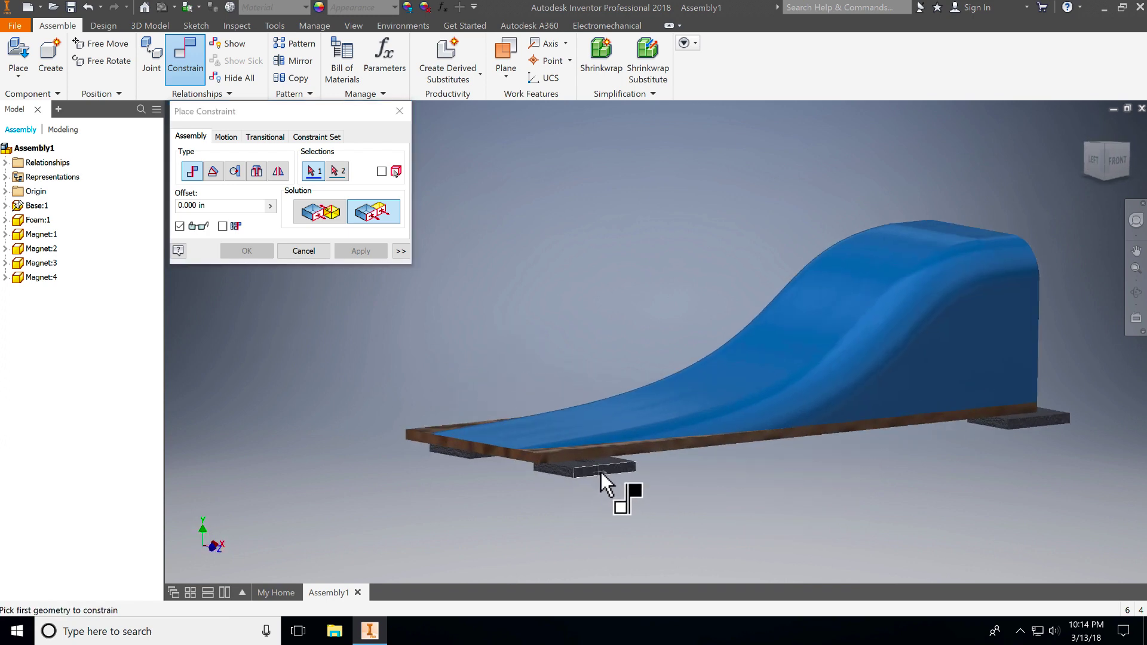
{"action": "left_click", "coordinate": [568, 461]}
{"action": "left_click", "coordinate": [564, 456]}
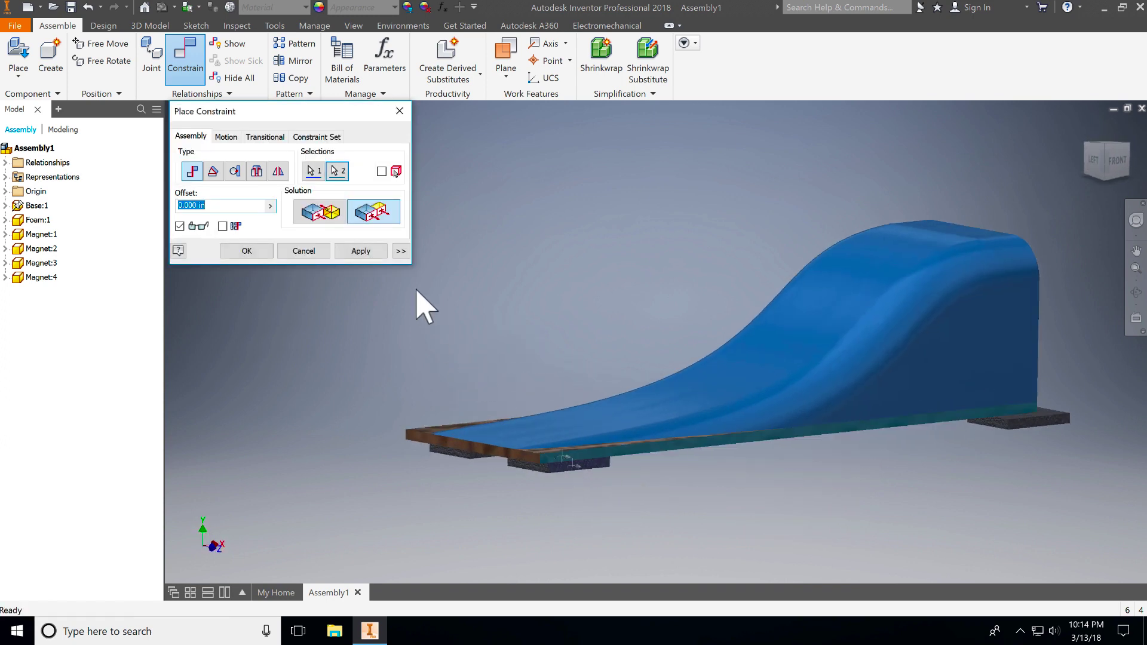
{"action": "left_click", "coordinate": [361, 250]}
{"action": "left_click", "coordinate": [1048, 421]}
{"action": "left_click", "coordinate": [1017, 407]}
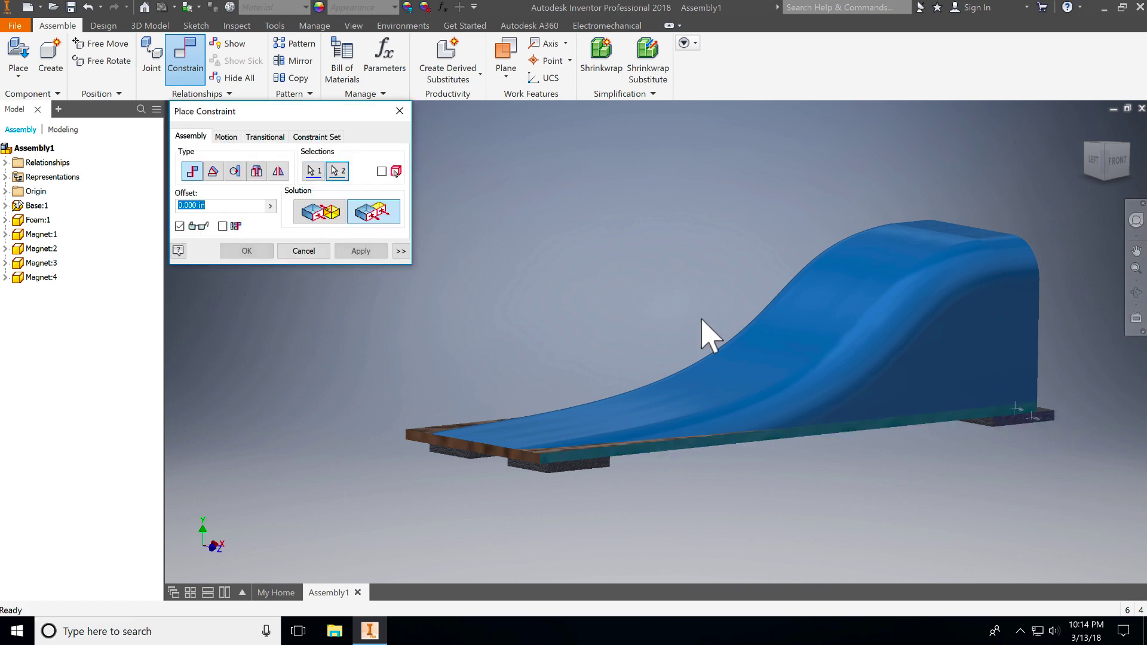
{"action": "left_click", "coordinate": [360, 251]}
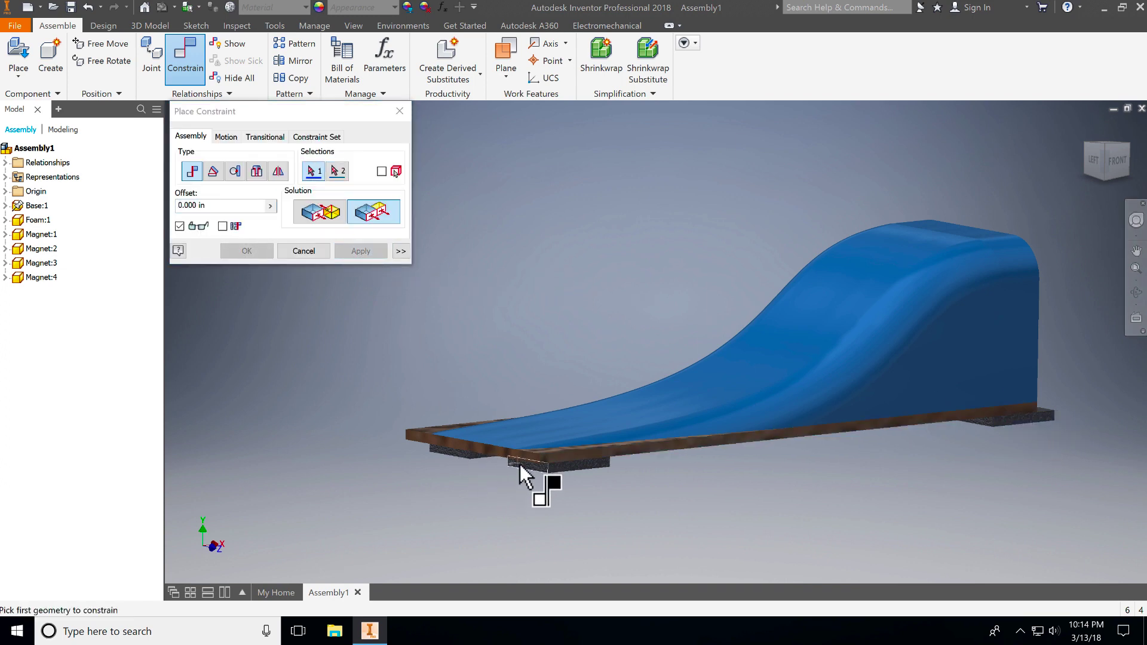
{"action": "left_click", "coordinate": [520, 464]}
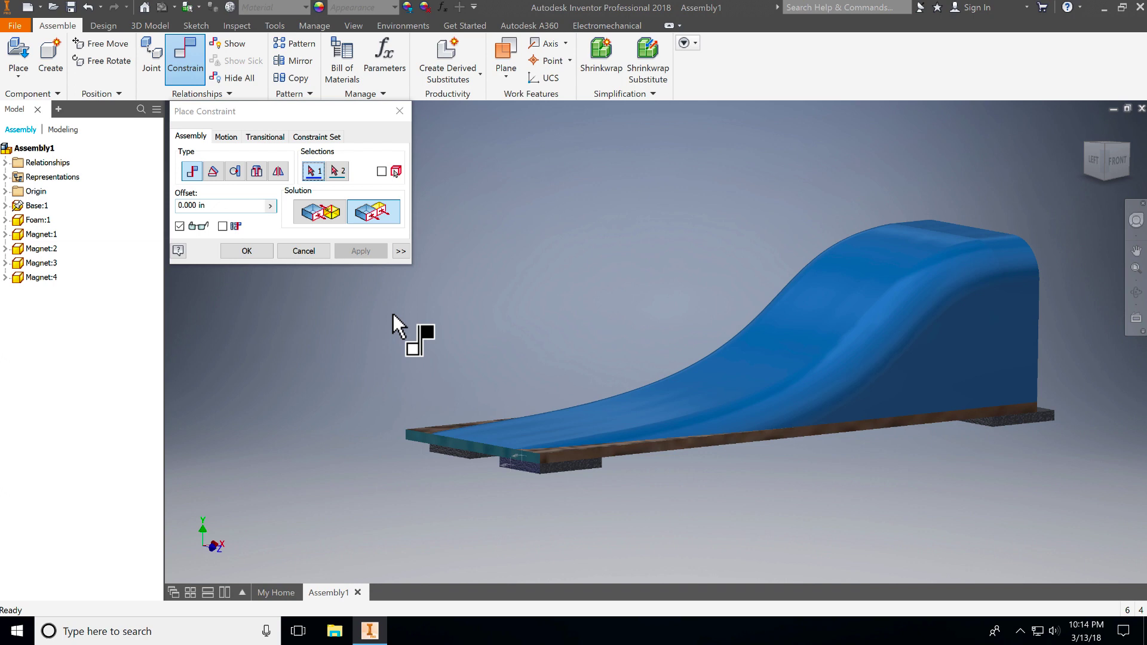
{"action": "left_click", "coordinate": [449, 449]}
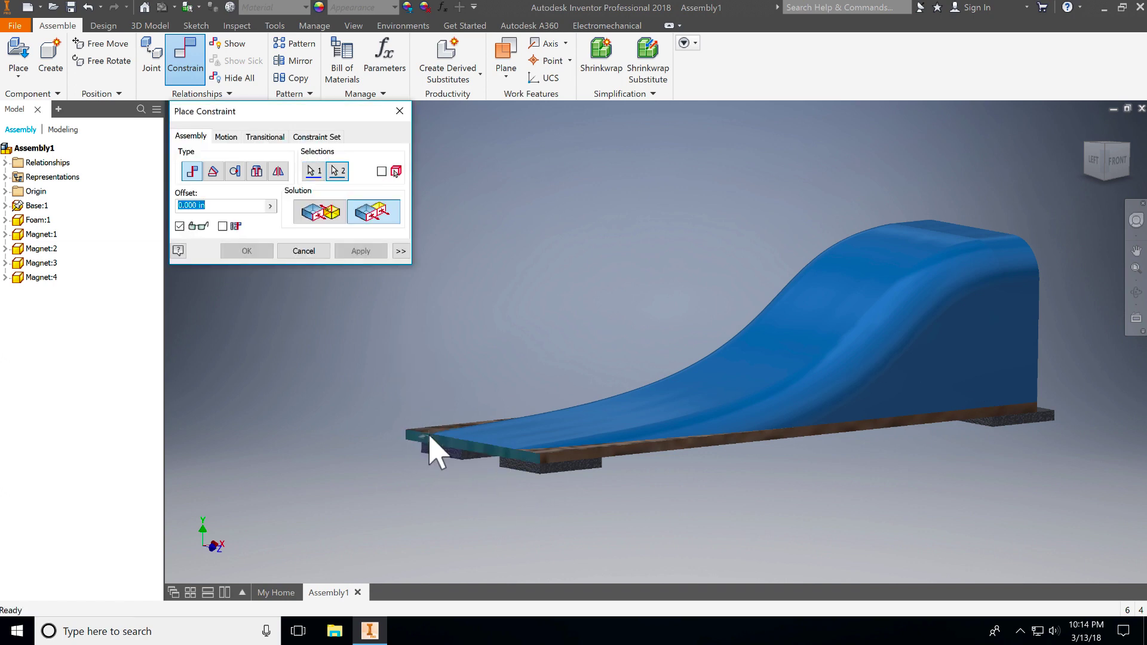
{"action": "left_click", "coordinate": [375, 251]}
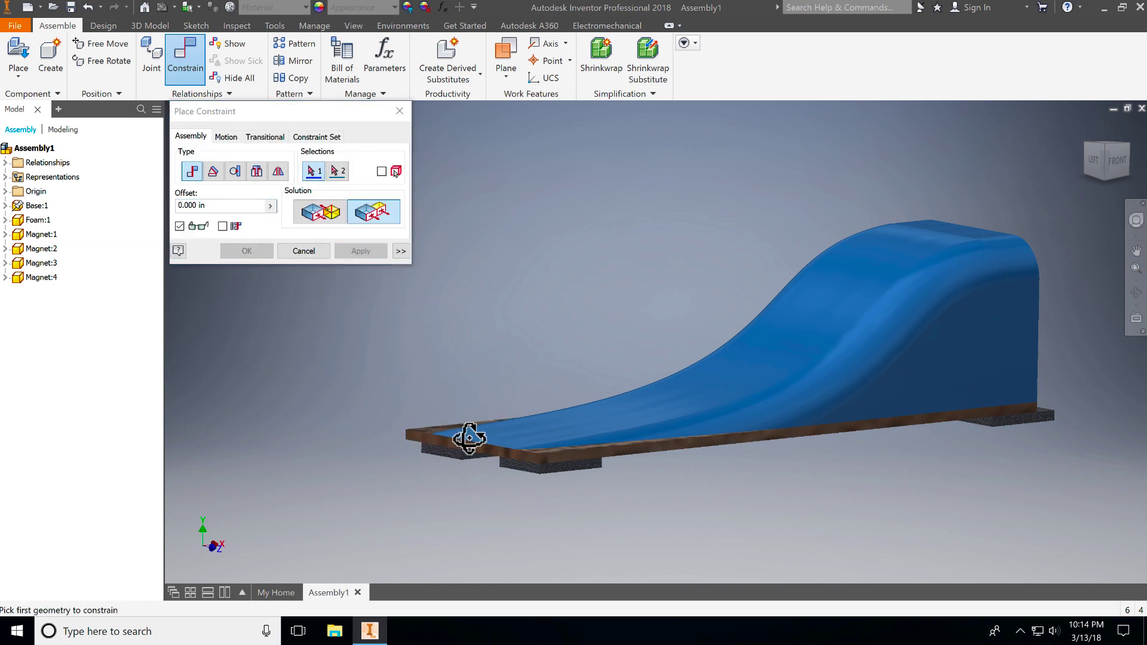
From the other side, constrain the remaining magnet faces to the board's underside and edges
{"action": "middle_click_drag", "start_coordinate": [469, 435], "coordinate": [815, 495], "text": "shift"}
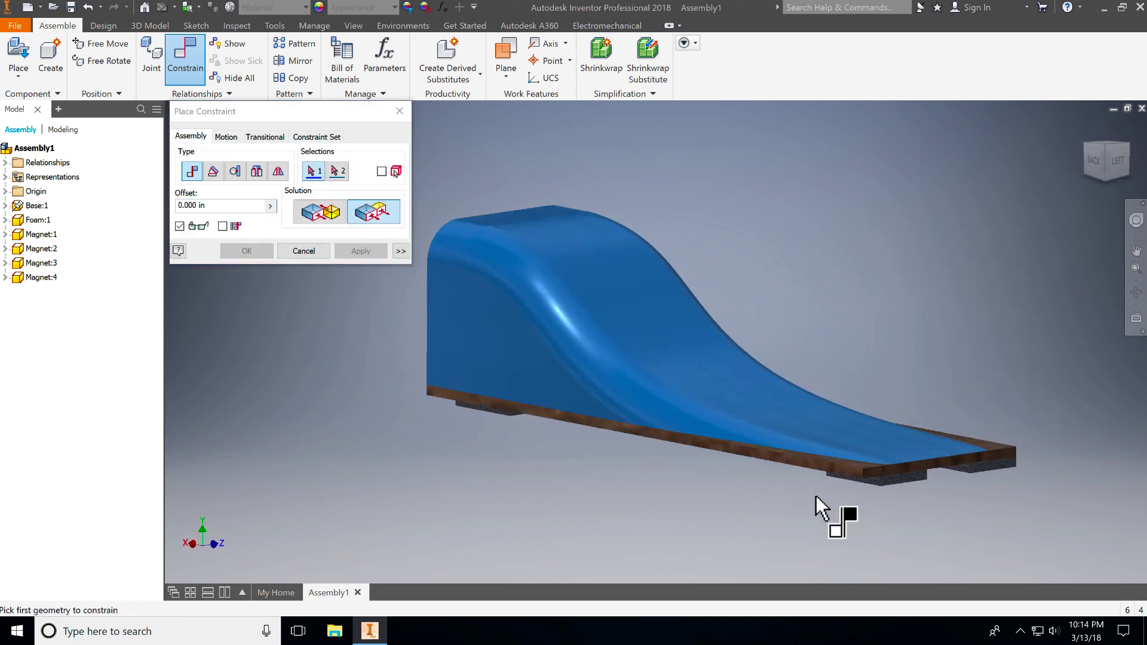
{"action": "left_click", "coordinate": [873, 483]}
{"action": "left_click", "coordinate": [796, 450]}
{"action": "left_click", "coordinate": [361, 250]}
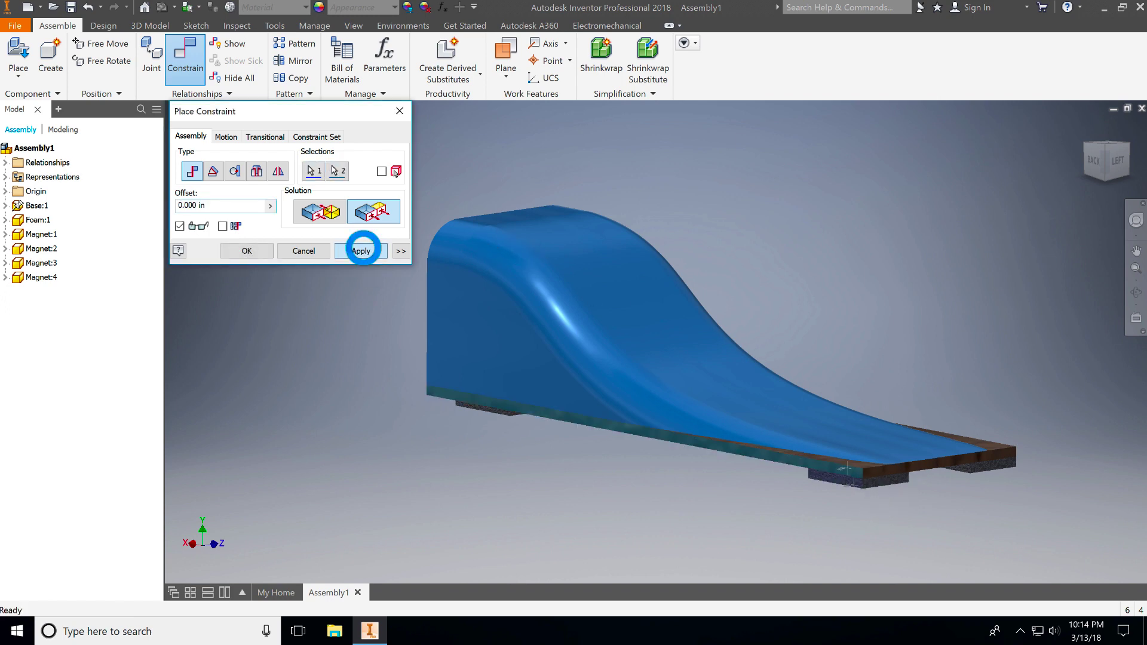
{"action": "left_click", "coordinate": [481, 401]}
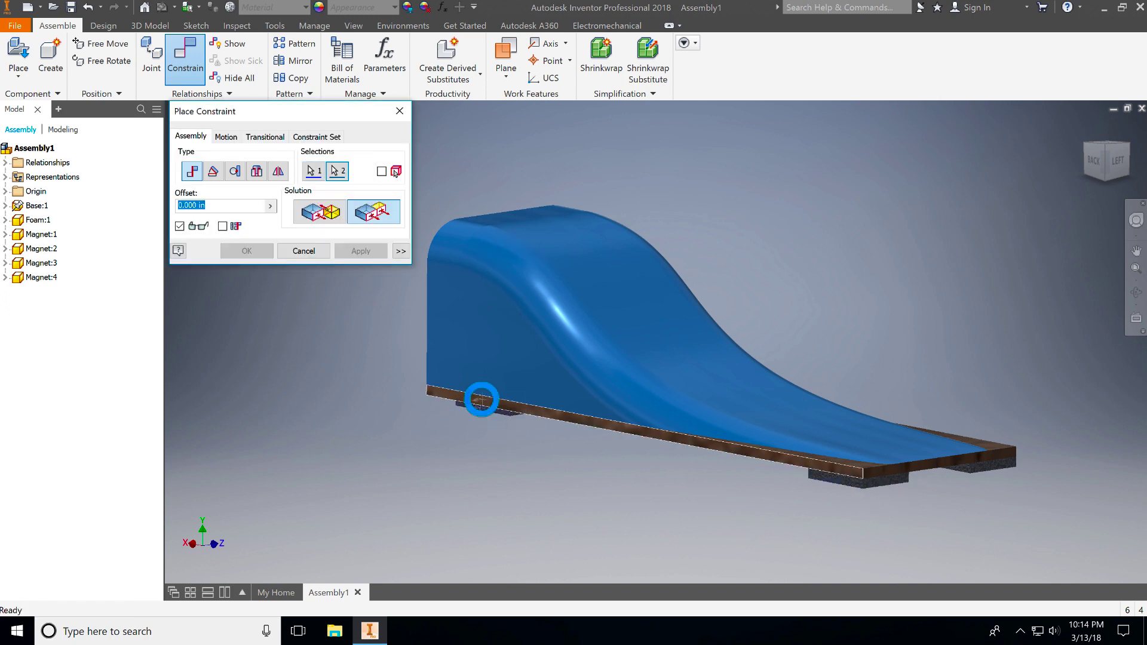
{"action": "left_click", "coordinate": [361, 250]}
{"action": "middle_click_drag", "start_coordinate": [420, 390], "coordinate": [499, 410], "text": "shift"}
{"action": "left_click", "coordinate": [504, 410]}
{"action": "left_click", "coordinate": [504, 396]}
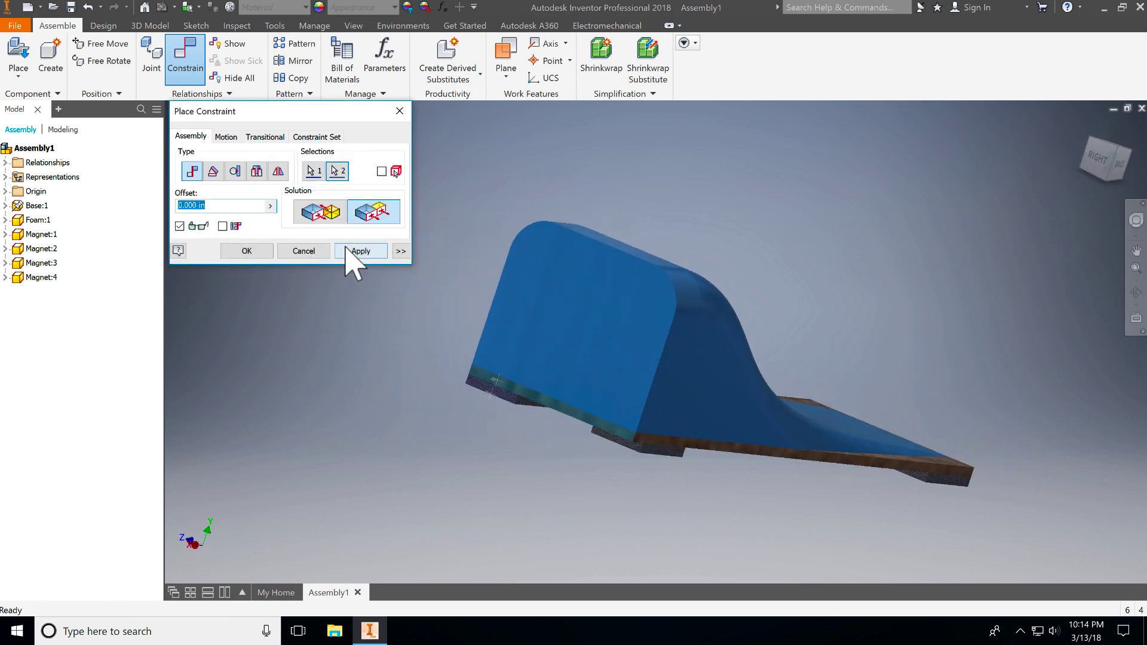
{"action": "left_click", "coordinate": [357, 250]}
{"action": "left_click", "coordinate": [621, 442]}
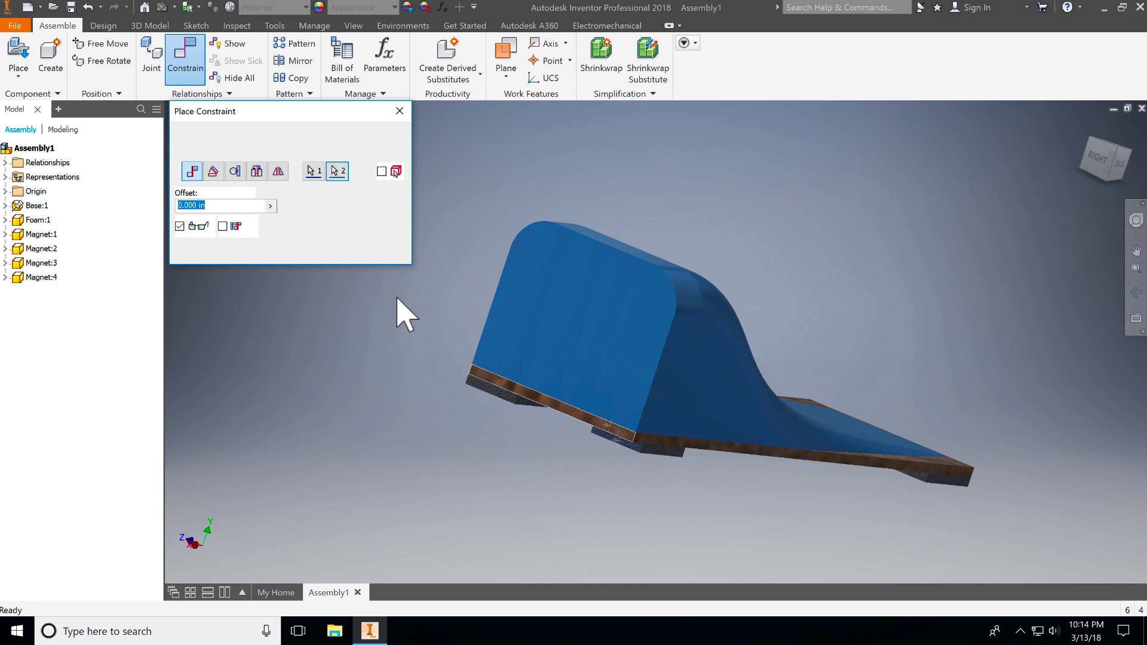
{"action": "left_click", "coordinate": [362, 252]}
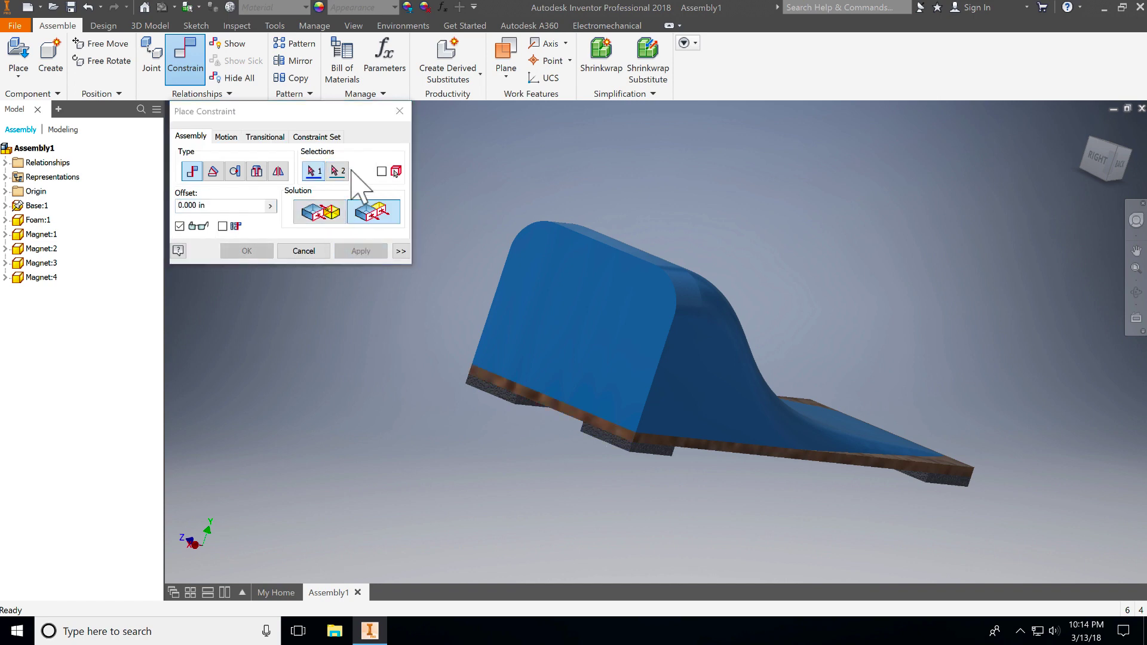
Close the constraint dialog and return to an isometric view of the assembled base, foam and magnets
{"action": "left_click", "coordinate": [400, 111]}
{"action": "middle_click_drag", "start_coordinate": [835, 448], "coordinate": [579, 340], "text": "shift"}
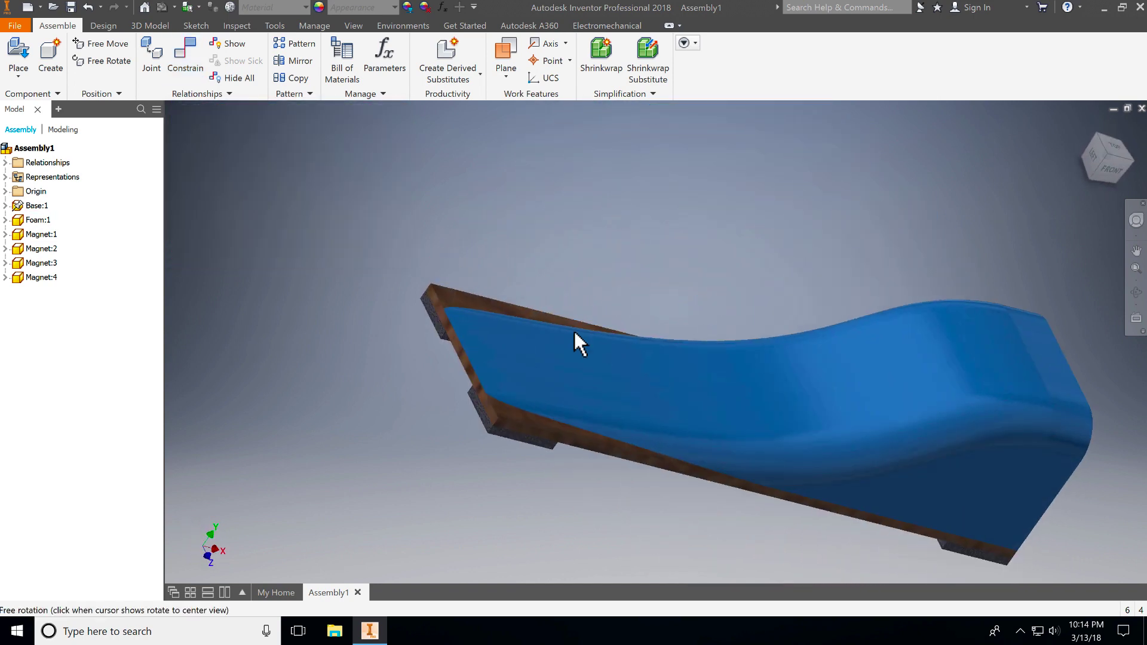
{"action": "left_click", "coordinate": [1107, 155]}
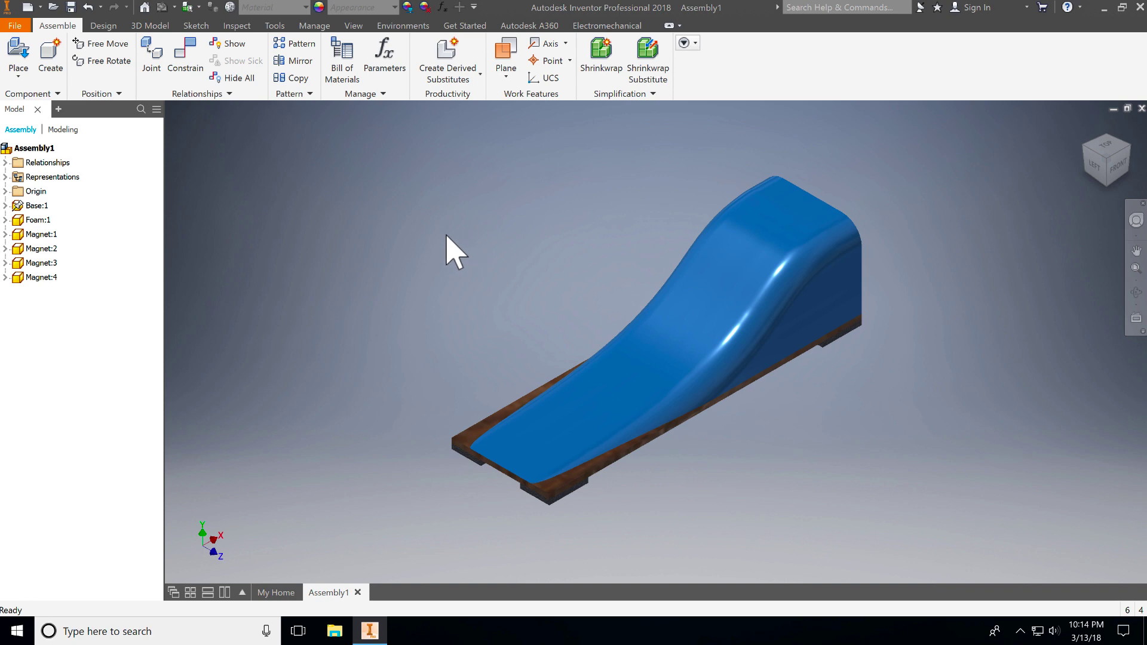
Place one Motor part beside the foam body
{"action": "left_click", "coordinate": [13, 51]}
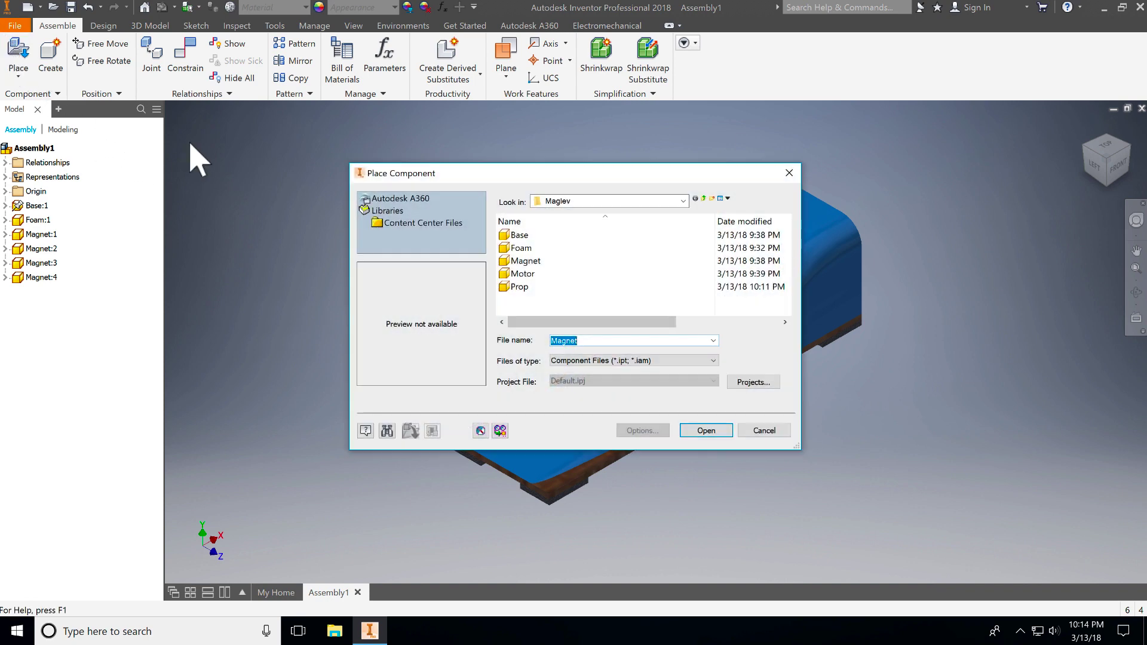
{"action": "left_click", "coordinate": [541, 274]}
{"action": "left_click", "coordinate": [693, 428]}
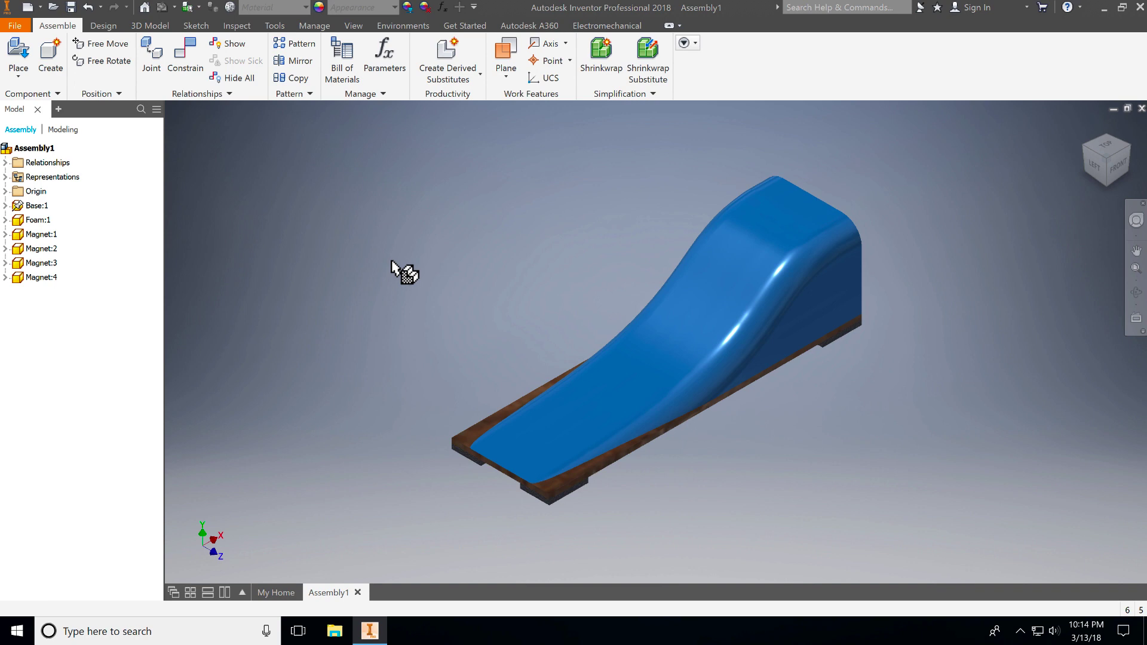
{"action": "left_click", "coordinate": [391, 249]}
{"action": "right_click", "coordinate": [358, 311]}
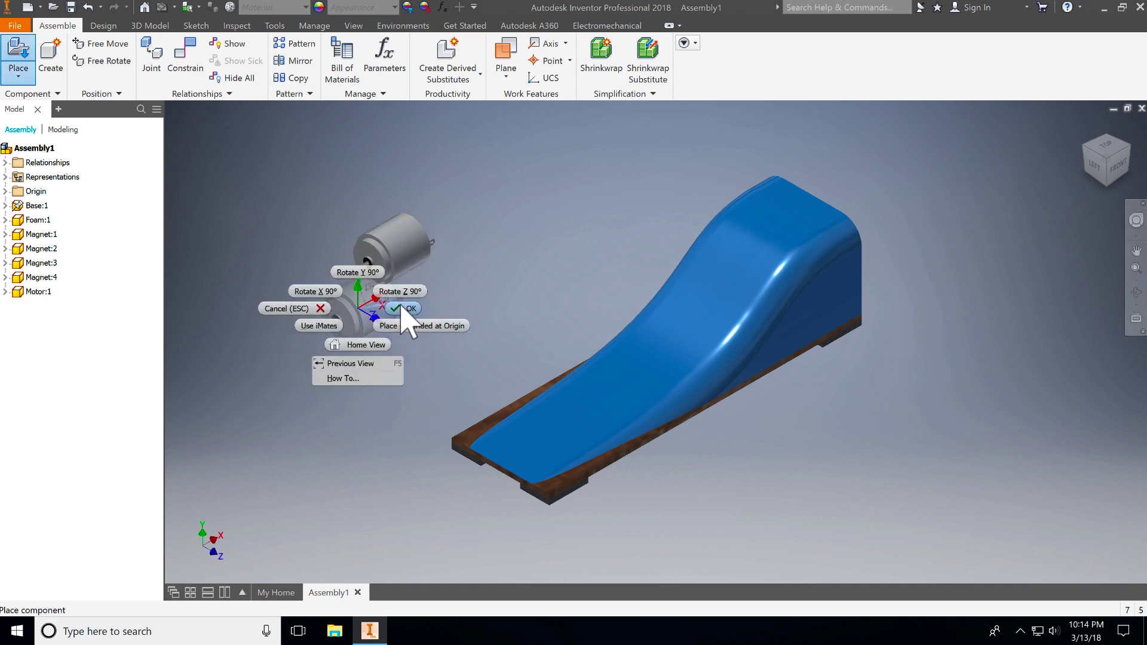
{"action": "key", "text": "Escape"}
Place one Prop part next to the motor
{"action": "key", "text": "p"}
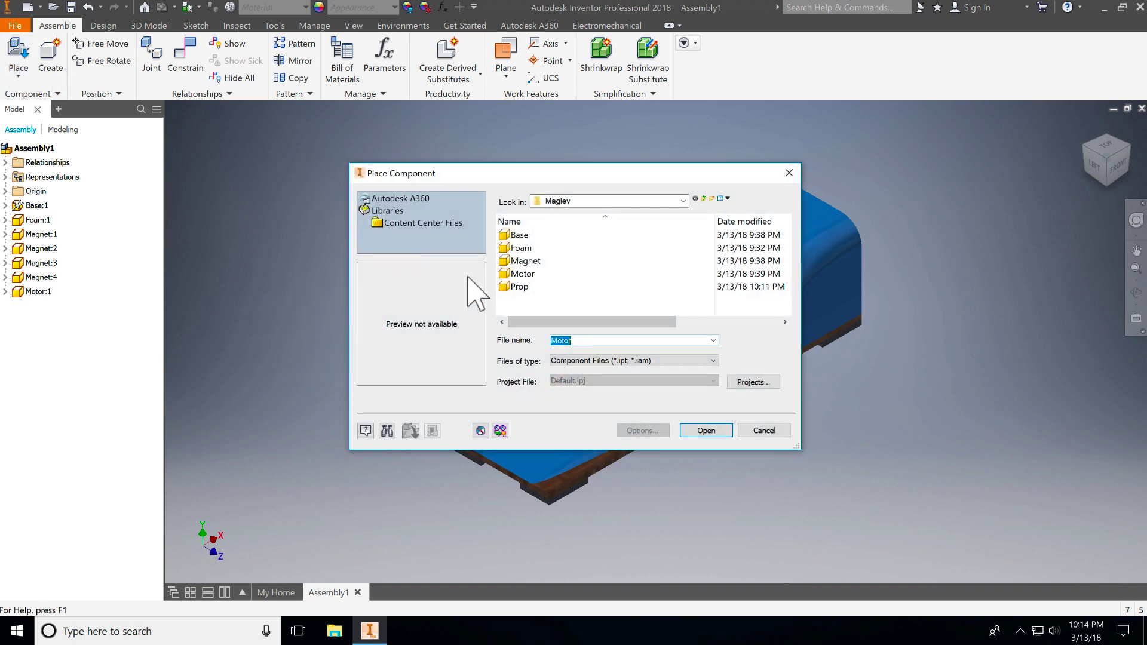
{"action": "left_click", "coordinate": [518, 288]}
{"action": "left_click", "coordinate": [719, 430]}
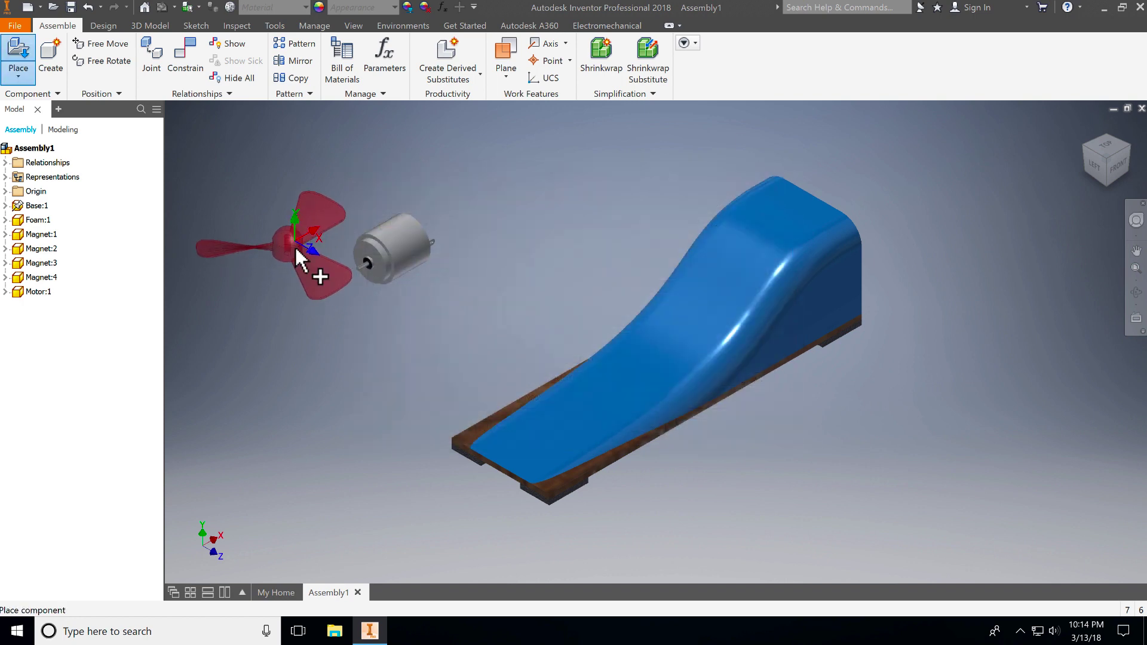
{"action": "left_click", "coordinate": [292, 242]}
{"action": "right_click", "coordinate": [305, 329]}
{"action": "left_click", "coordinate": [357, 328]}
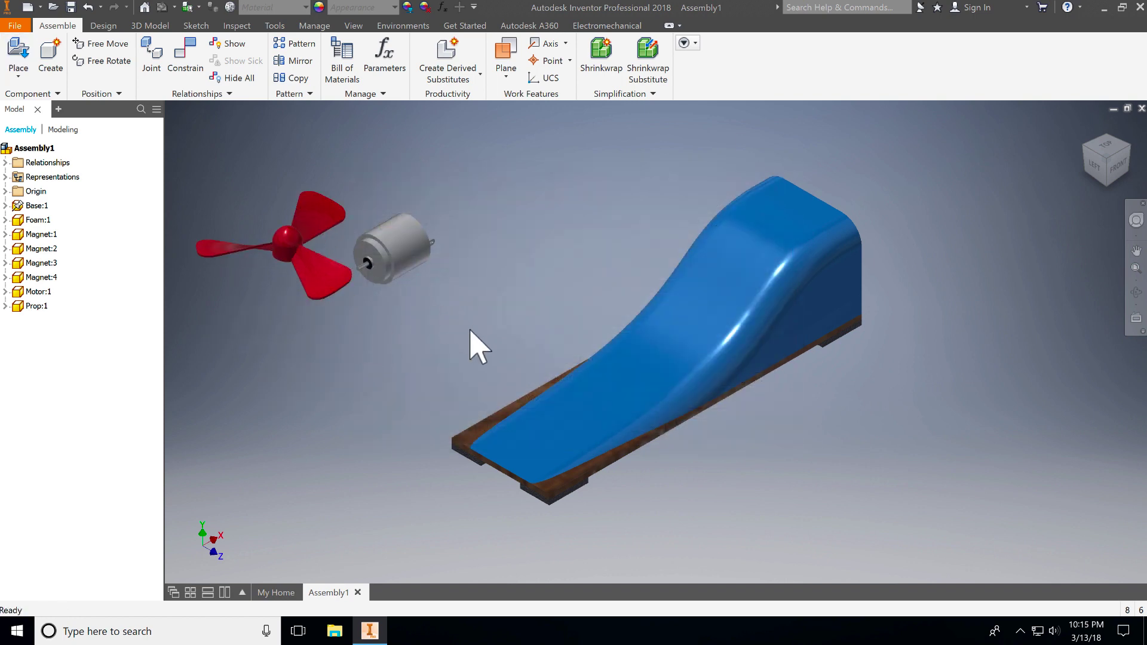
{"action": "left_click", "coordinate": [186, 52]}
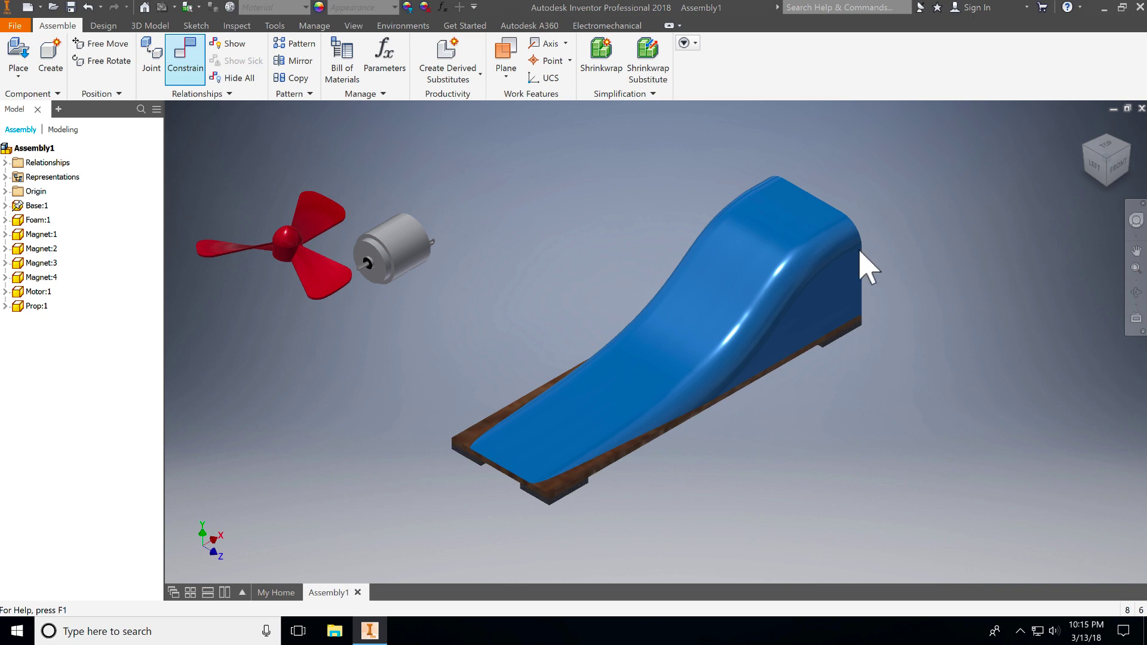
{"action": "middle_click_drag", "start_coordinate": [643, 288], "coordinate": [724, 373]}
Apply a Flush constraint starting from the motor's face
{"action": "left_click", "coordinate": [373, 211]}
{"action": "scroll", "coordinate": [531, 349], "scroll_direction": "down", "scroll_amount": 5}
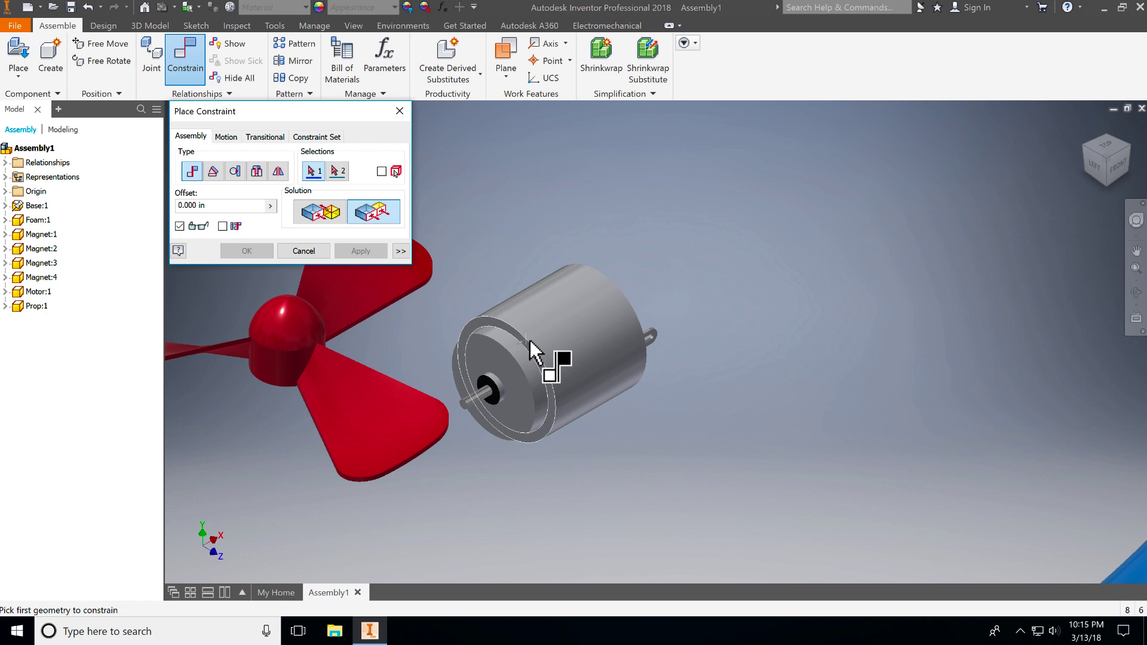
{"action": "left_click", "coordinate": [539, 359]}
{"action": "scroll", "coordinate": [650, 388], "scroll_direction": "up", "scroll_amount": 3}
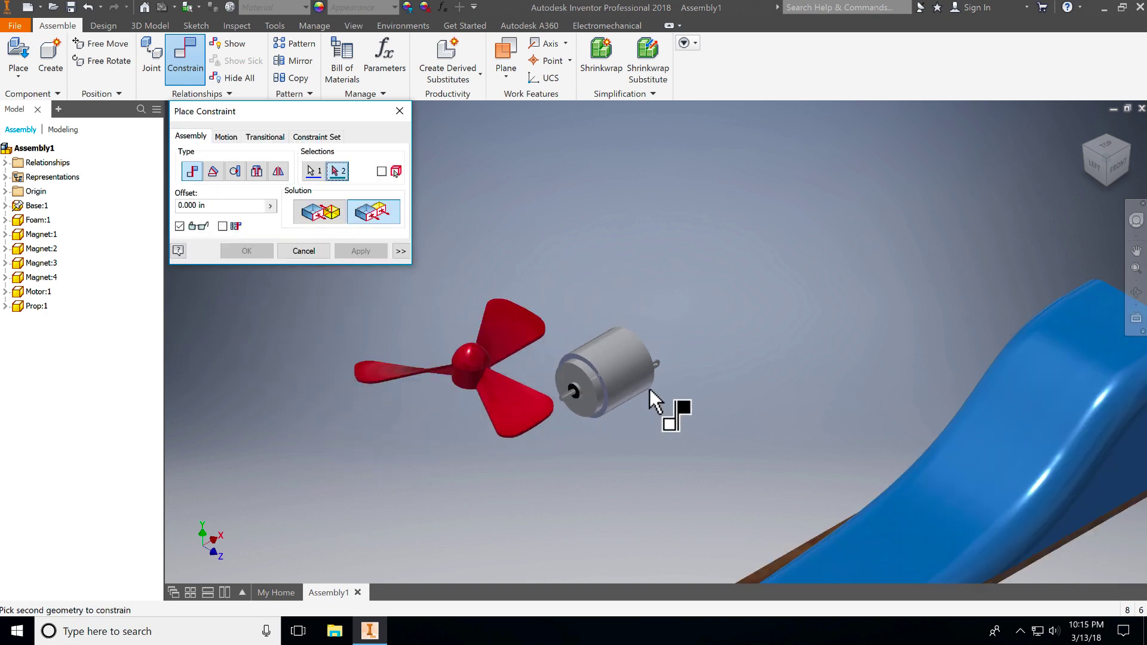
{"action": "scroll", "coordinate": [686, 403], "scroll_direction": "up", "scroll_amount": 2}
{"action": "scroll", "coordinate": [555, 386], "scroll_direction": "down", "scroll_amount": 6}
{"action": "scroll", "coordinate": [576, 324], "scroll_direction": "up", "scroll_amount": 3}
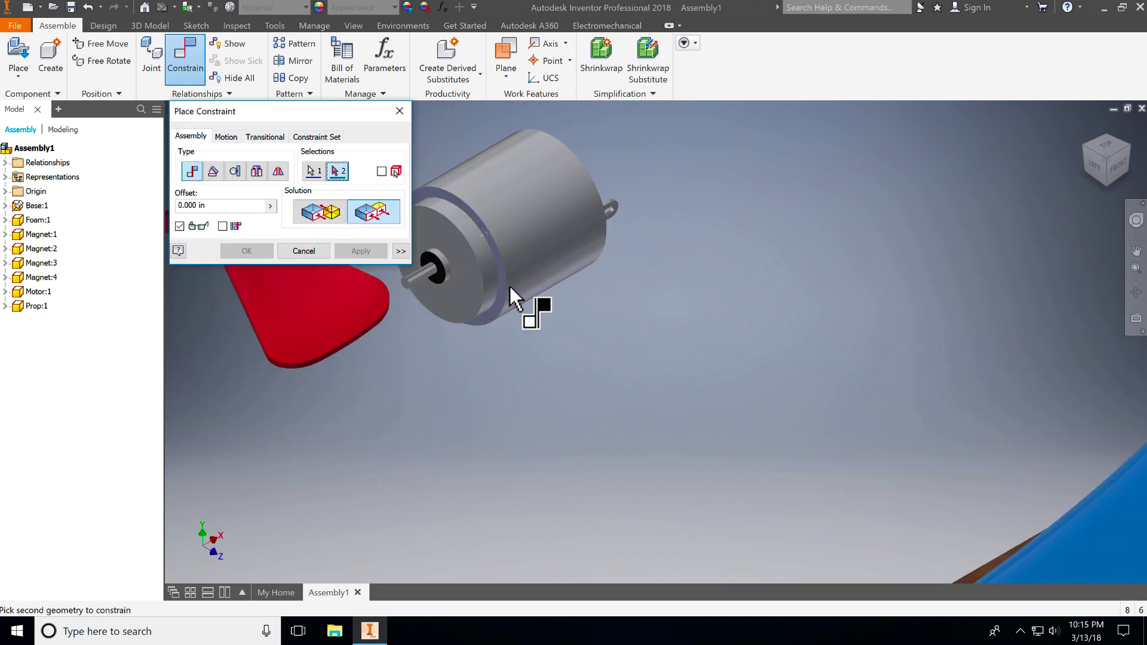
{"action": "scroll", "coordinate": [678, 359], "scroll_direction": "up", "scroll_amount": 5}
{"action": "middle_click_drag", "start_coordinate": [679, 359], "coordinate": [734, 350], "text": "shift"}
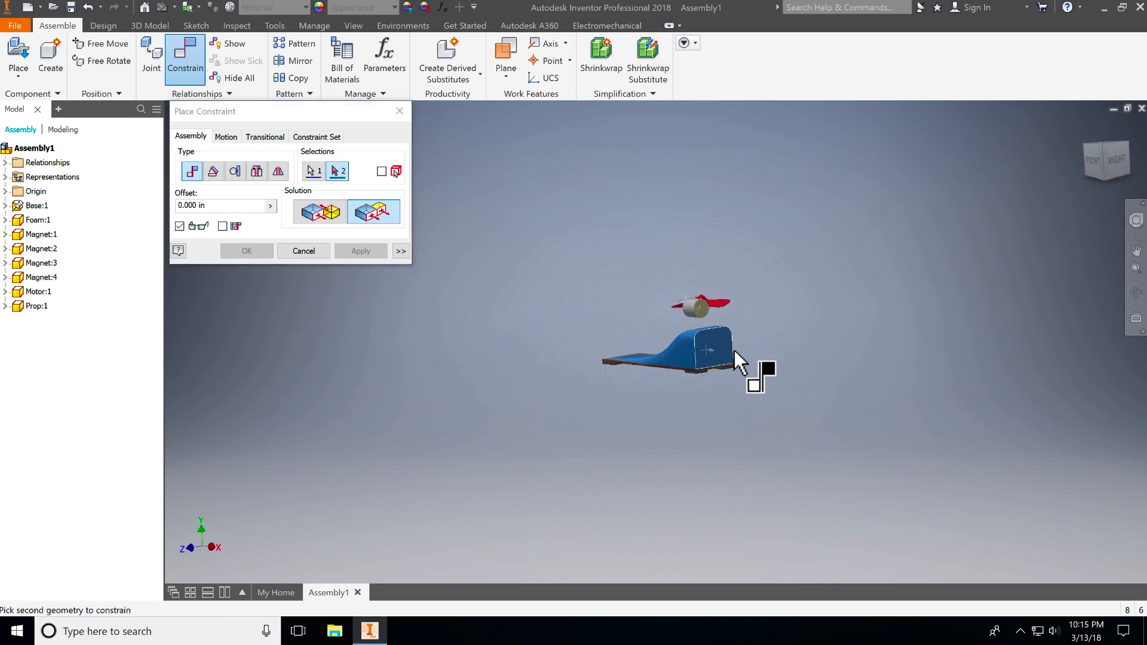
{"action": "left_click", "coordinate": [361, 251]}
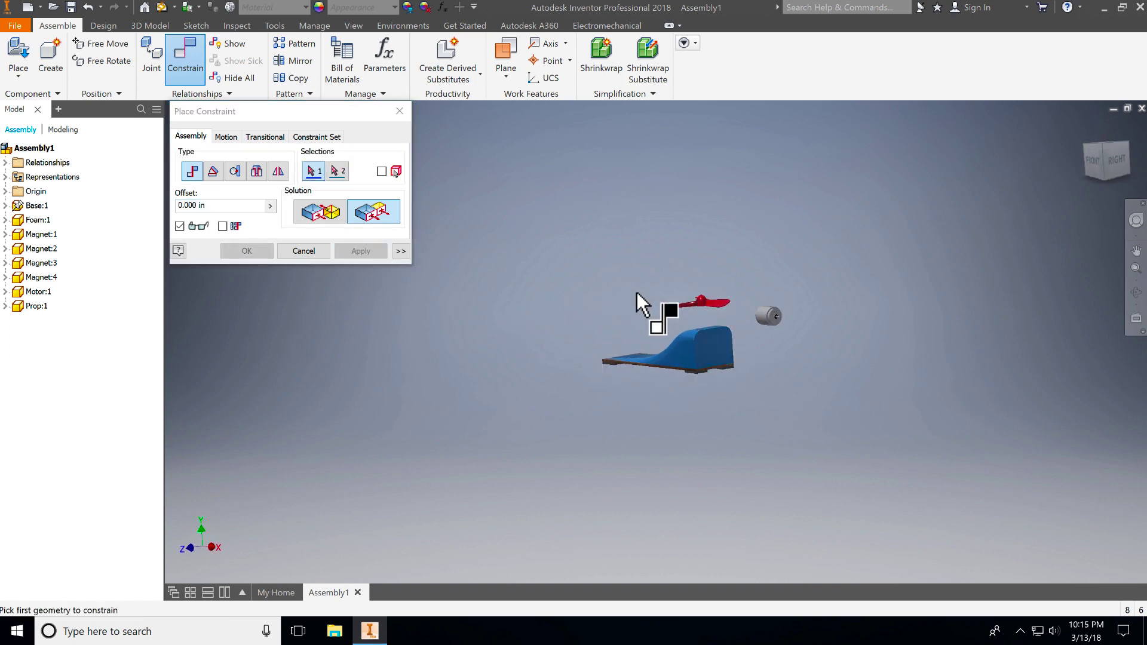
Seat the motor's mounting tab on the foam body's top face
{"action": "scroll", "coordinate": [762, 324], "scroll_direction": "up", "scroll_amount": 5}
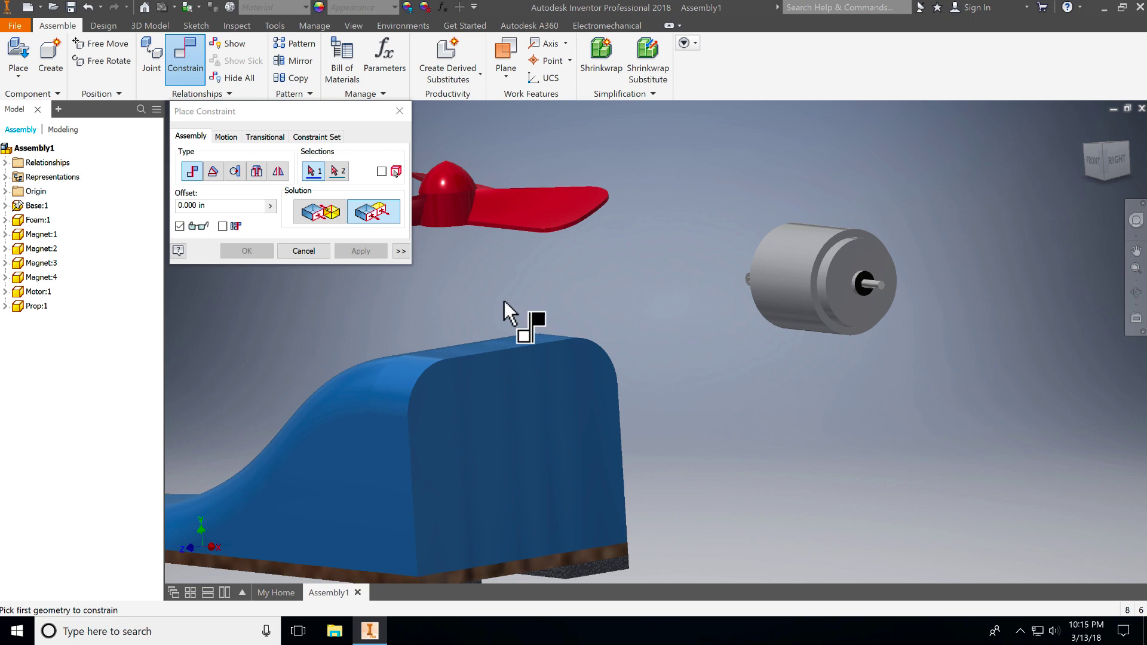
{"action": "middle_click_drag", "start_coordinate": [572, 318], "coordinate": [648, 327], "text": "shift"}
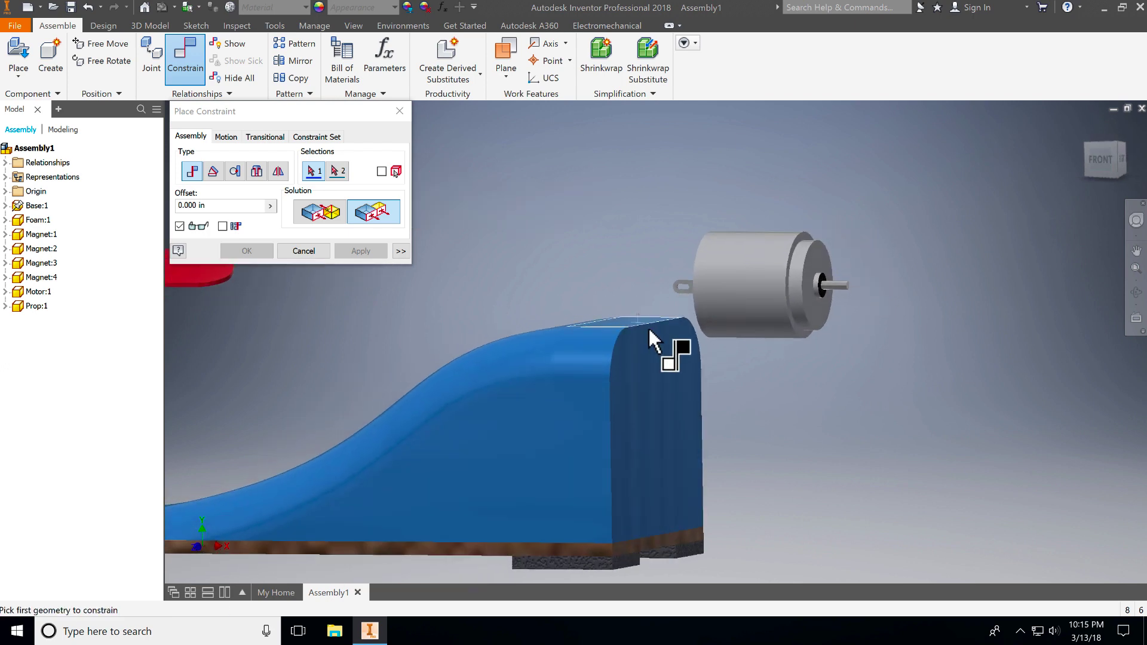
{"action": "scroll", "coordinate": [701, 270], "scroll_direction": "up", "scroll_amount": 4}
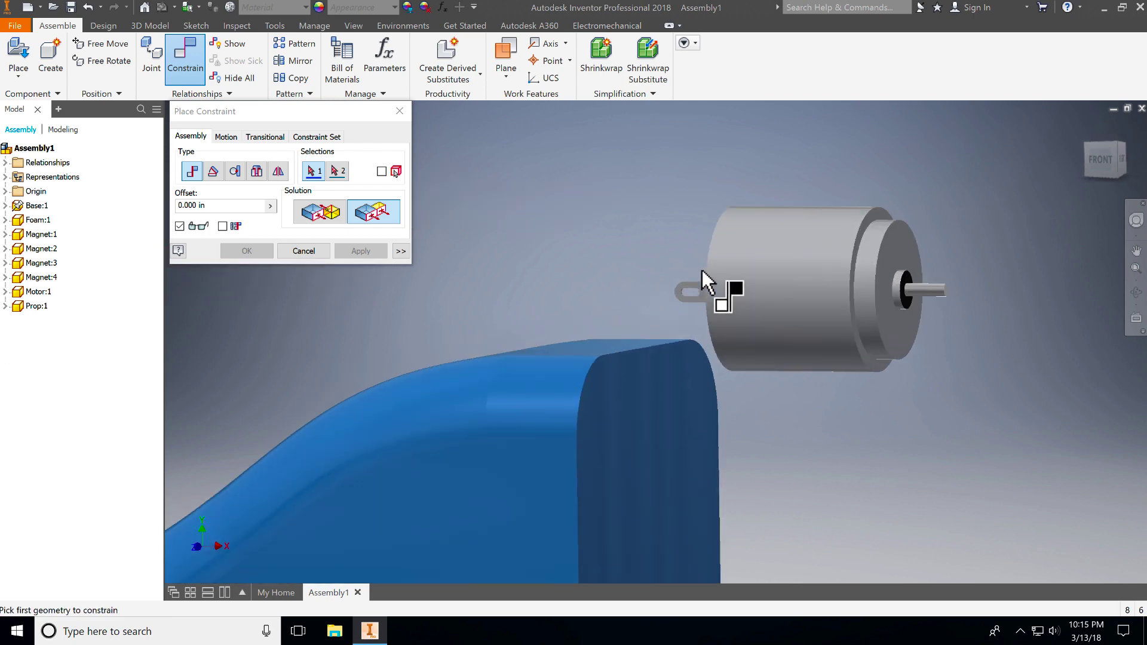
{"action": "left_click", "coordinate": [698, 288]}
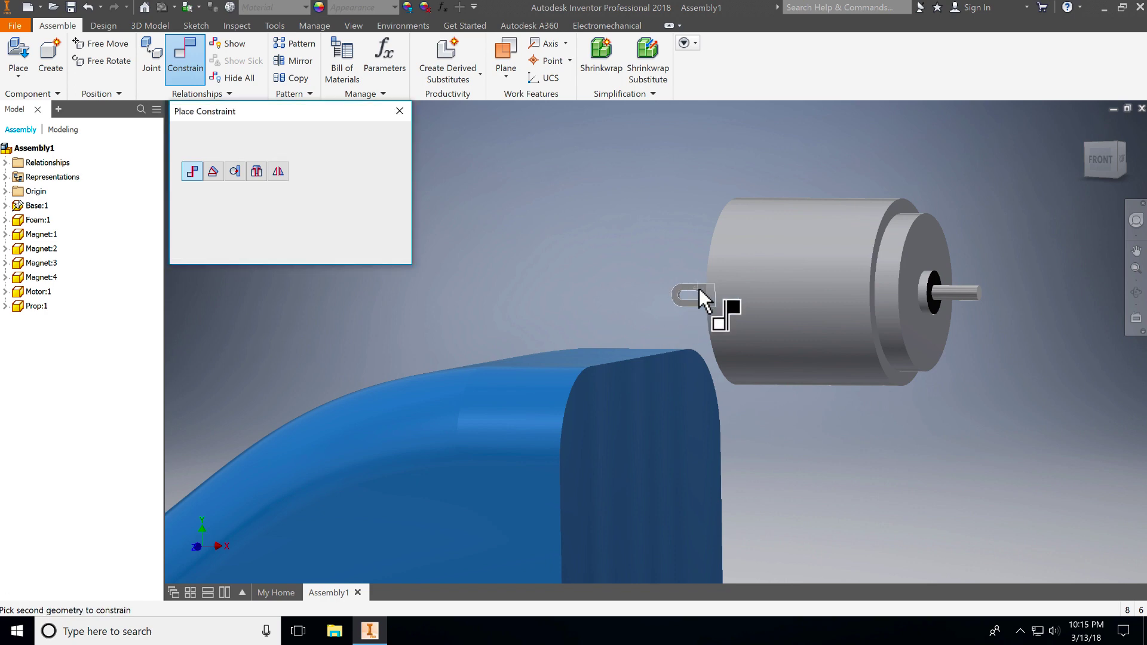
{"action": "left_click", "coordinate": [503, 491]}
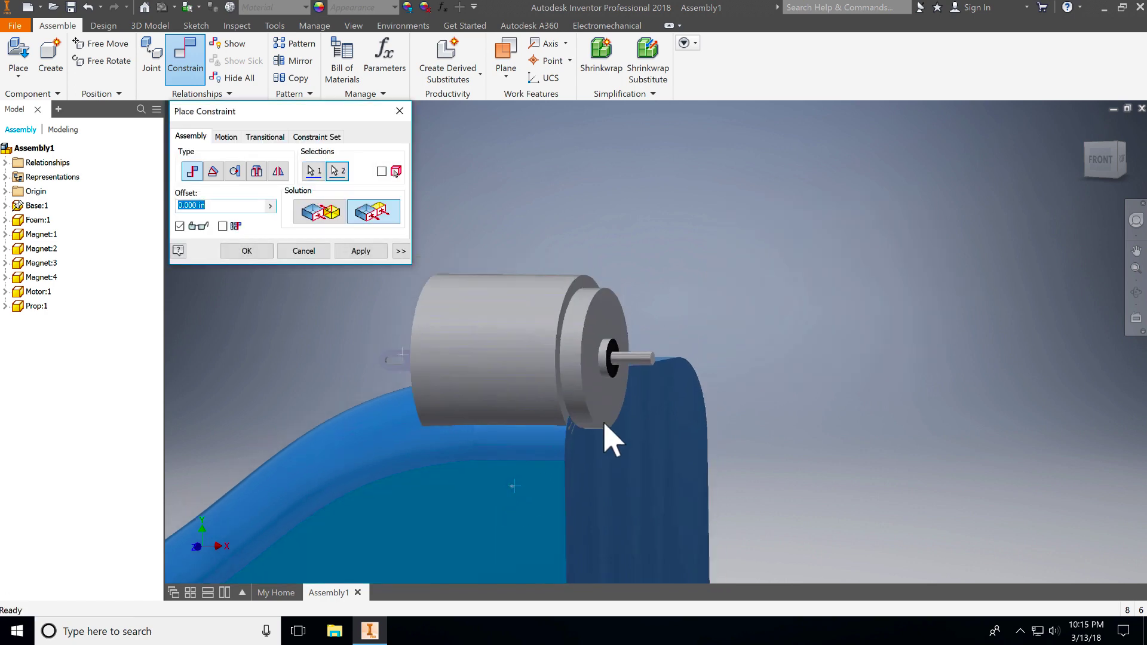
{"action": "scroll", "coordinate": [608, 440], "scroll_direction": "down", "scroll_amount": 3}
Change the motor mate's offset to .559 in from a right-side view and apply it
{"action": "left_click", "coordinate": [1124, 159]}
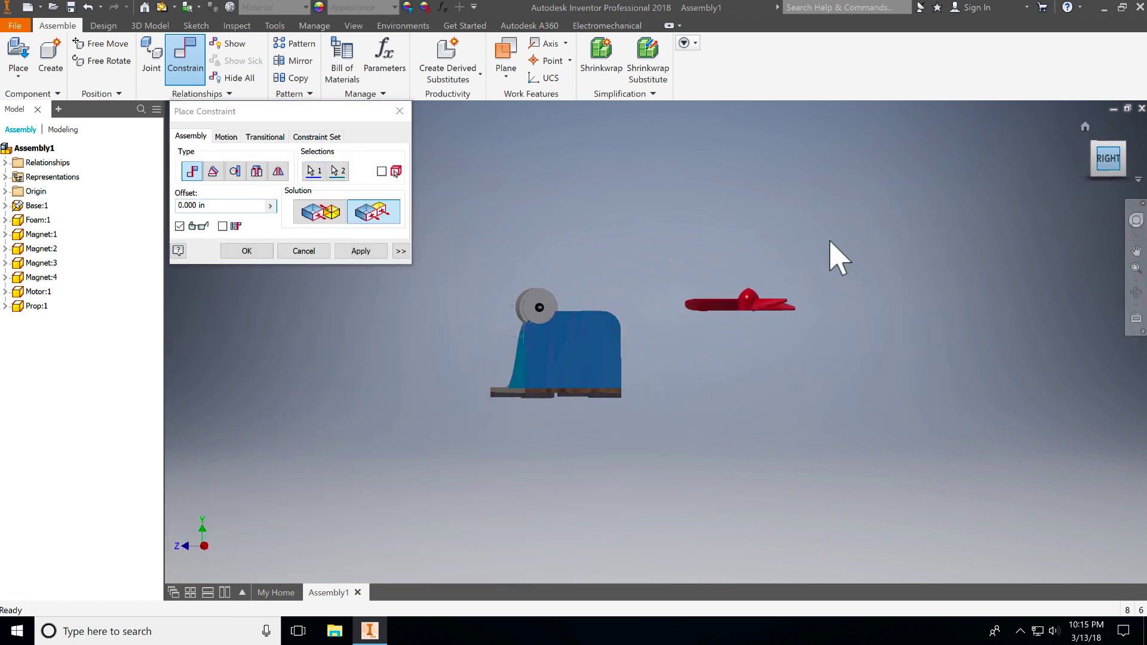
{"action": "left_click", "coordinate": [217, 210]}
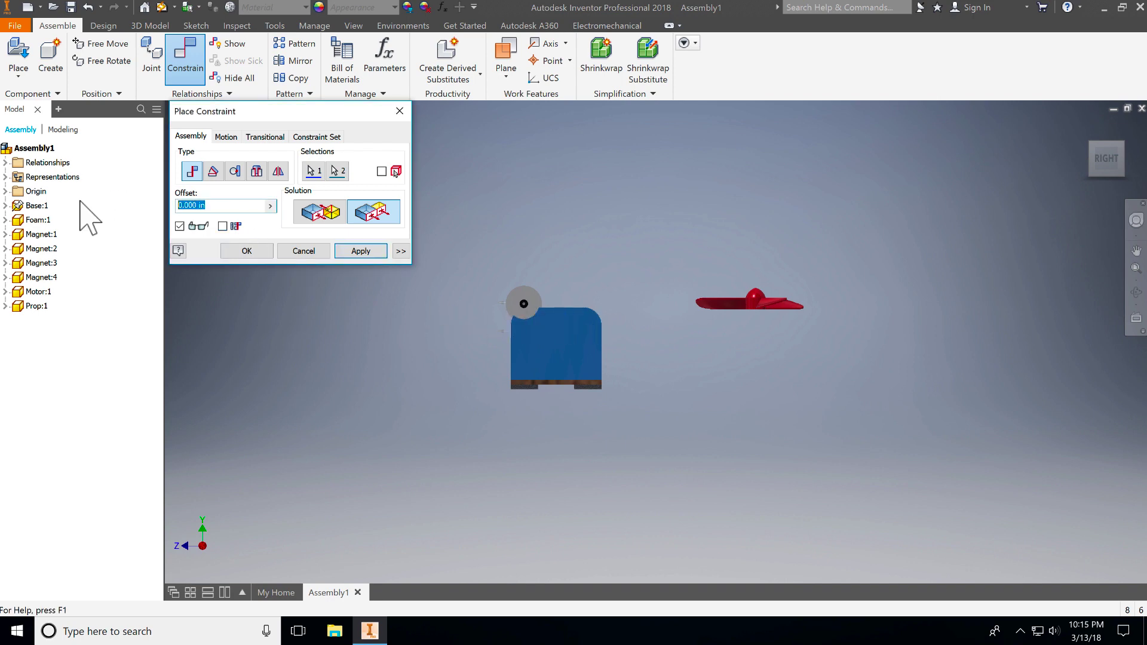
{"action": "type", "text": "1"}
{"action": "key", "text": "BackSpace"}
{"action": "type", "text": "."}
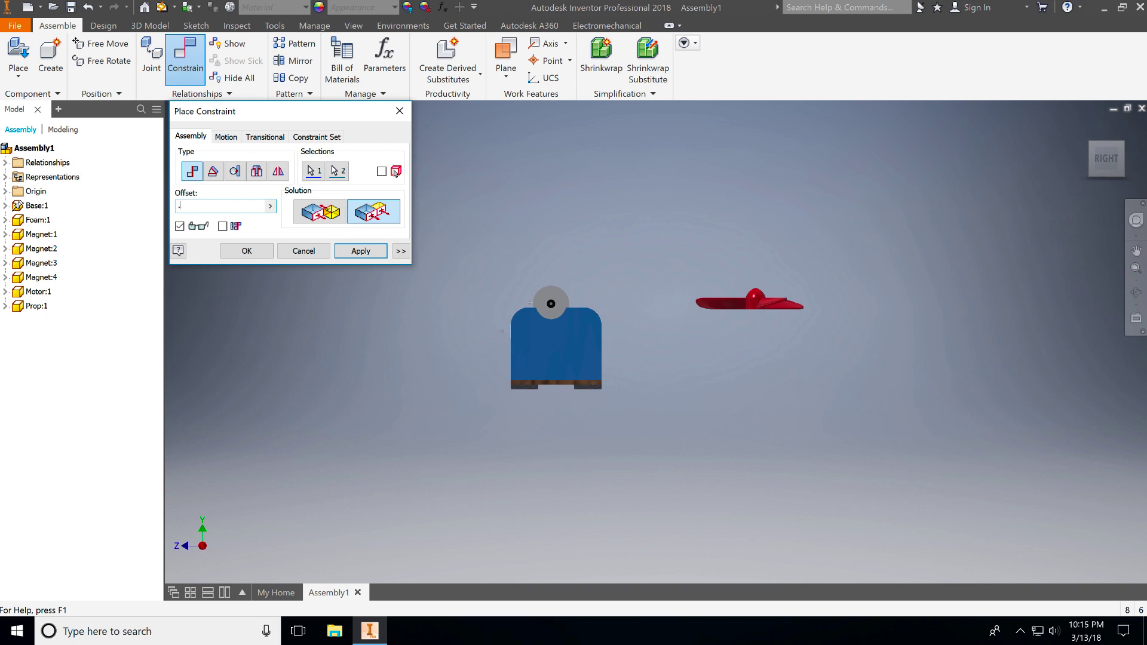
{"action": "type", "text": "55"}
{"action": "type", "text": "9"}
{"action": "left_click", "coordinate": [361, 250]}
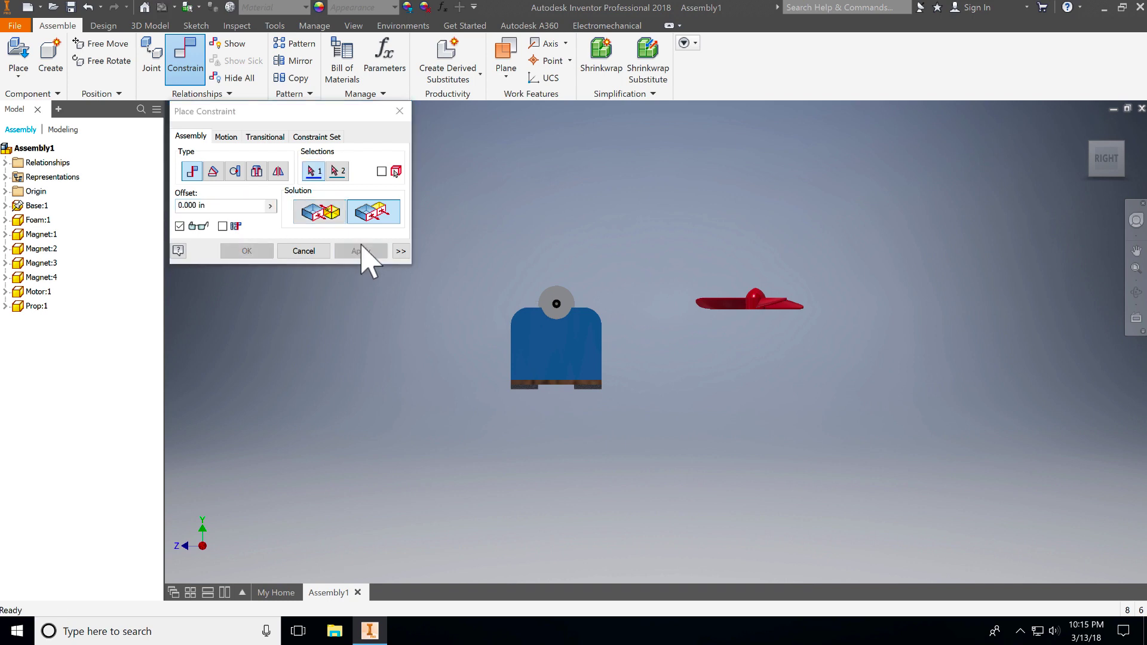
{"action": "key", "text": "Escape"}
Lift the motor up off the foam and deselect it
{"action": "middle_click_drag", "start_coordinate": [341, 348], "coordinate": [499, 345], "text": "shift"}
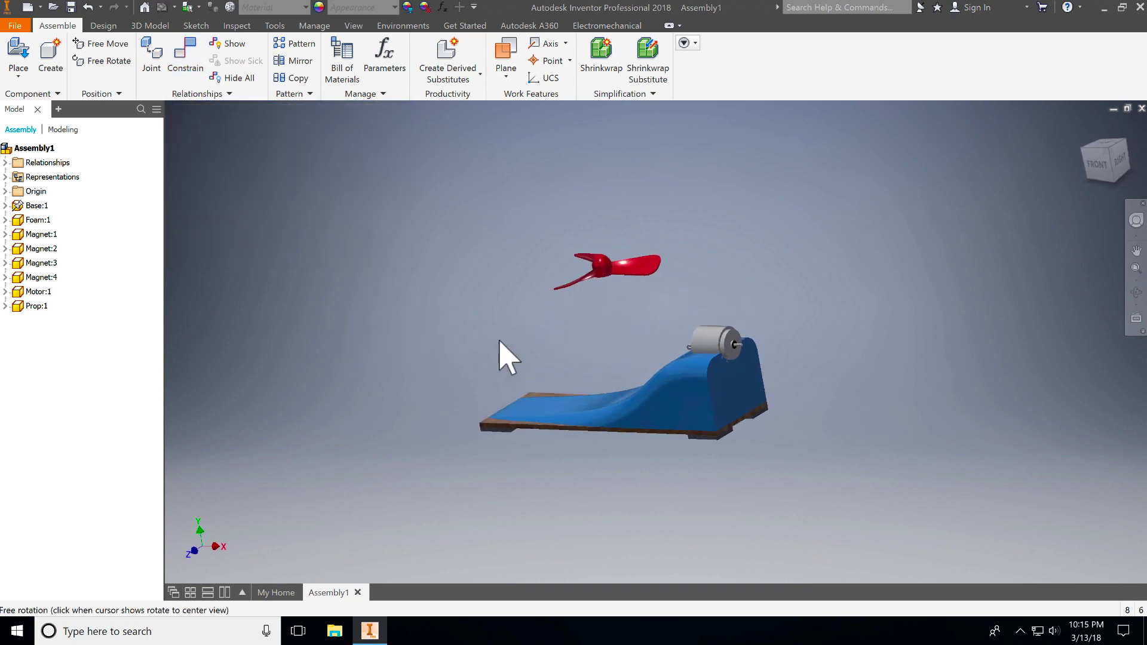
{"action": "left_click_drag", "start_coordinate": [725, 350], "coordinate": [702, 293]}
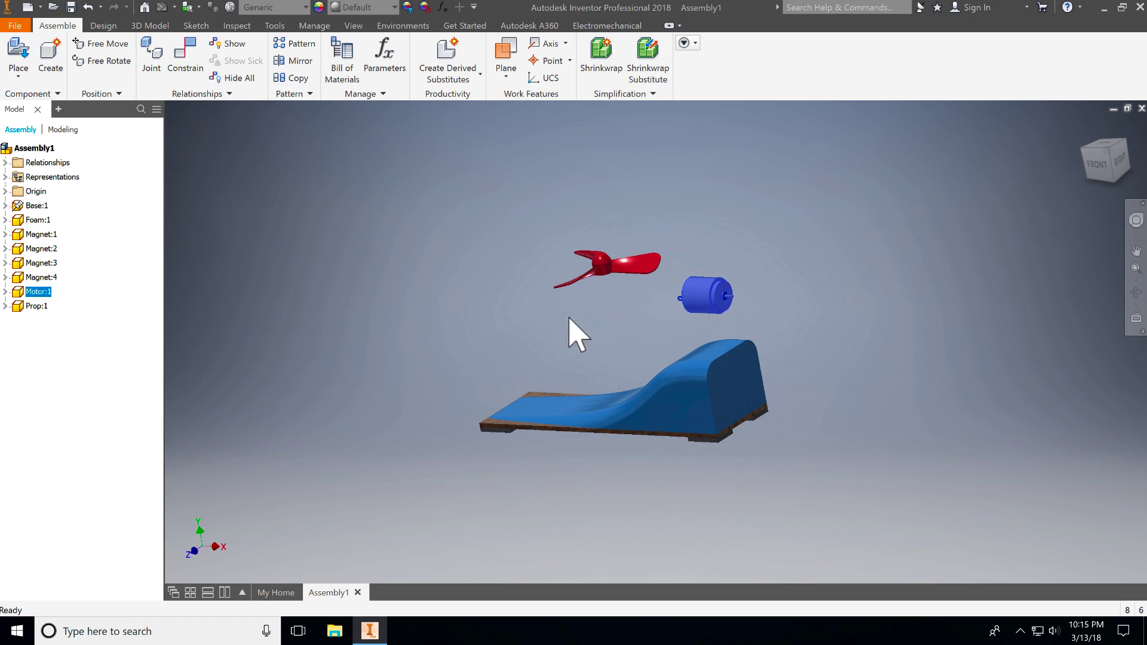
{"action": "left_click", "coordinate": [569, 319]}
{"action": "scroll", "coordinate": [197, 154], "scroll_direction": "down", "scroll_amount": 1}
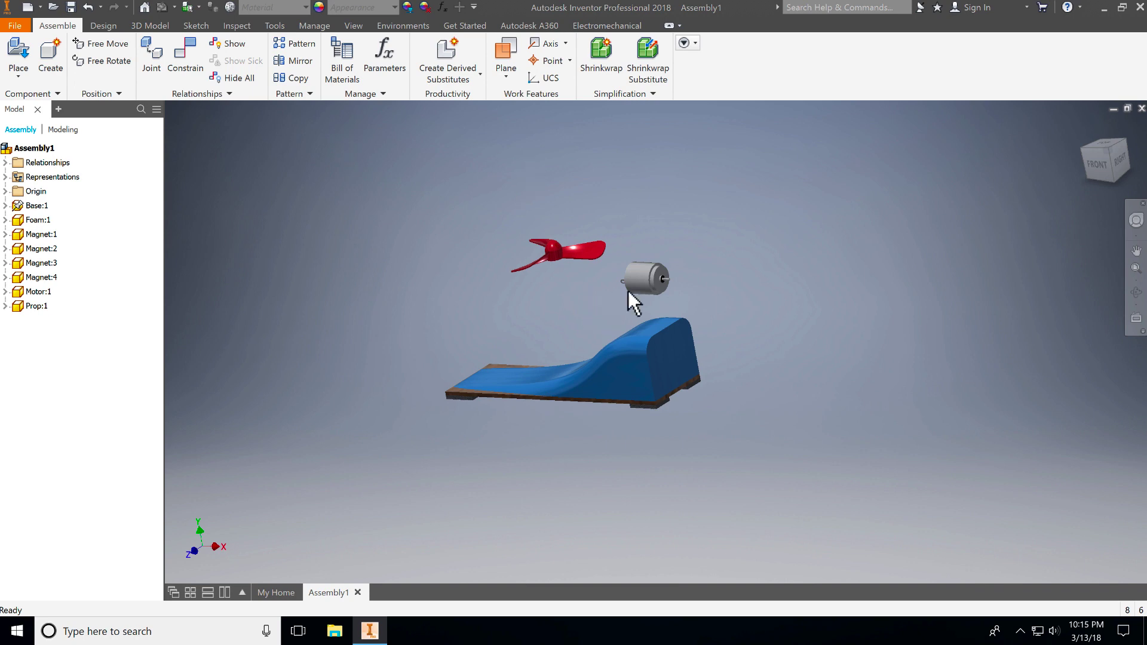
Constrain the motor's round body tangent to the foam's top face
{"action": "left_click", "coordinate": [185, 52]}
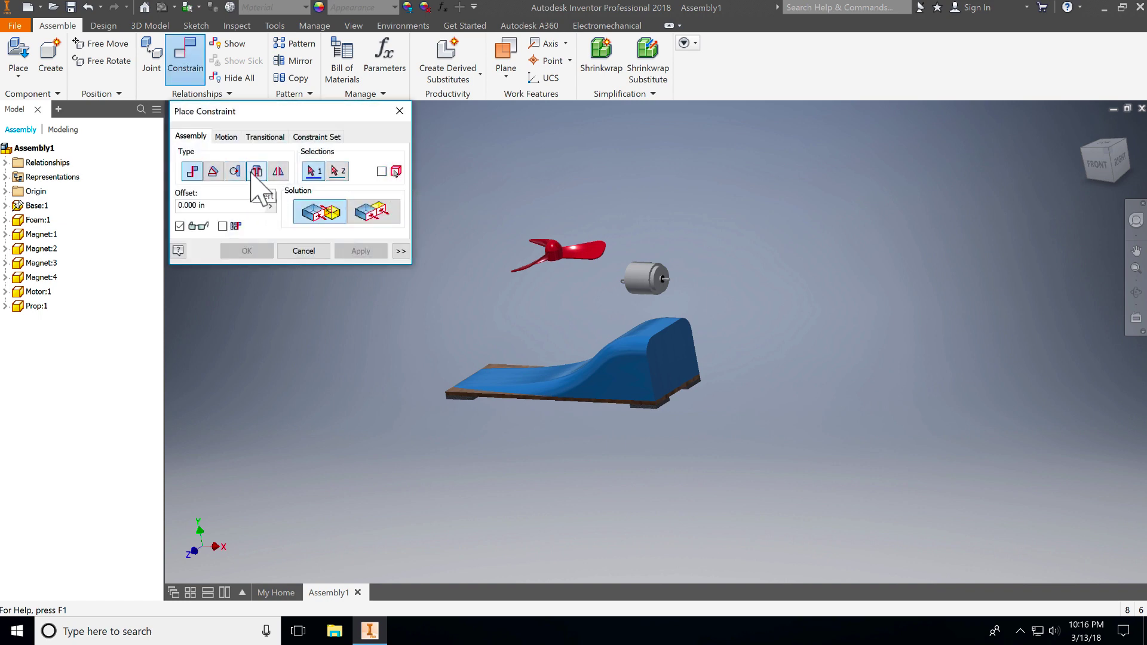
{"action": "left_click", "coordinate": [236, 172]}
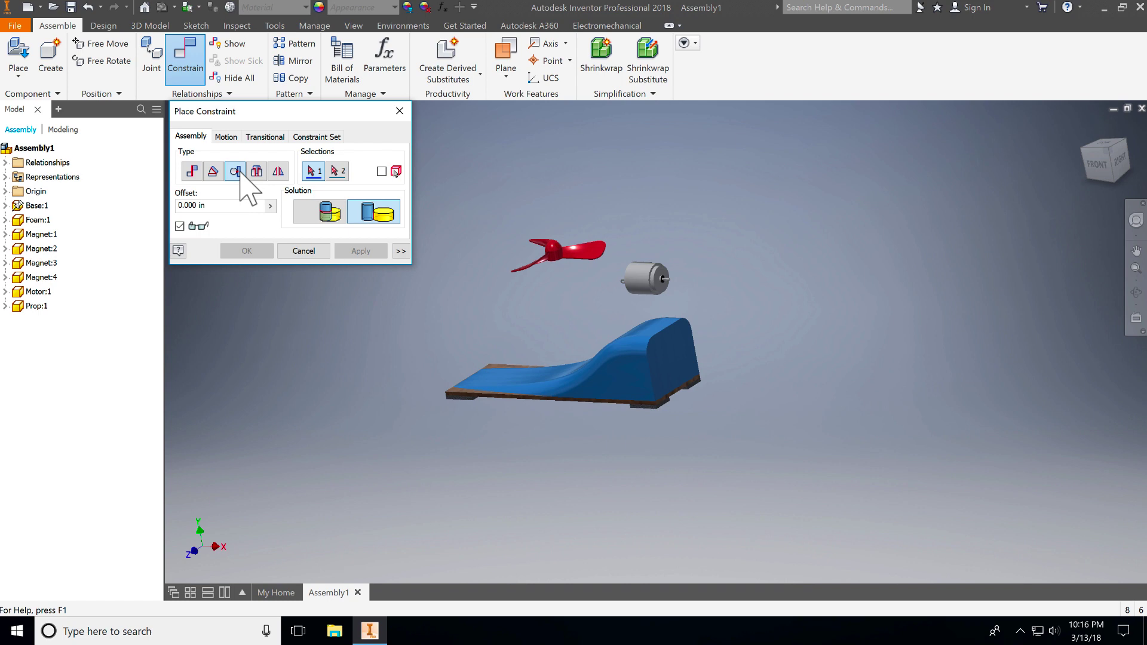
{"action": "left_click", "coordinate": [644, 276]}
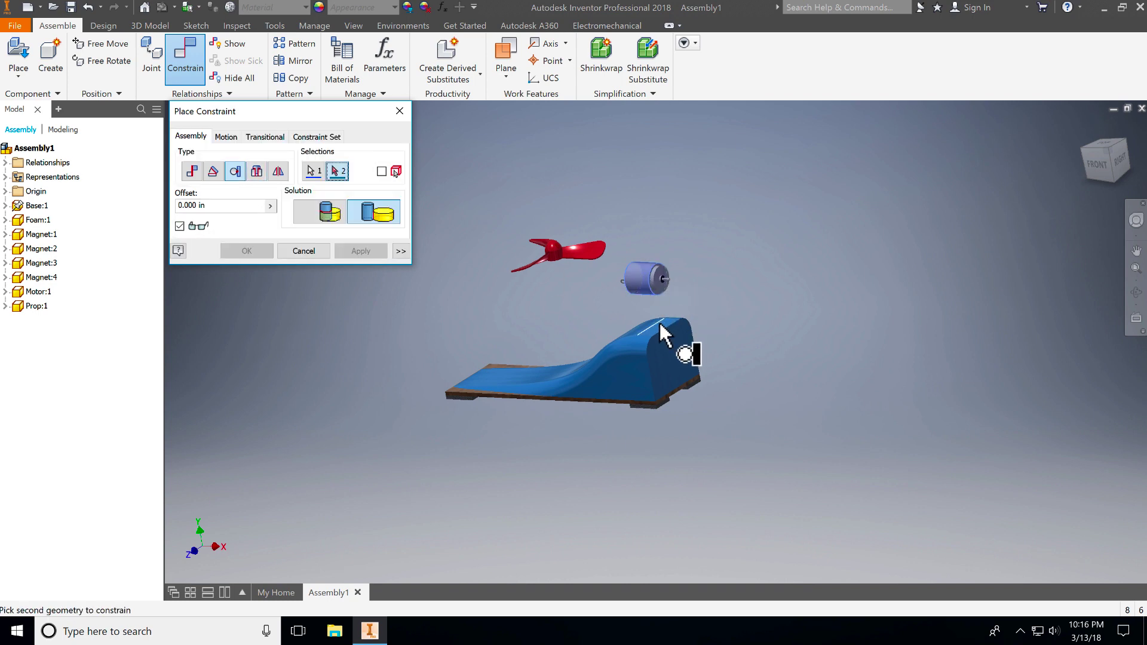
{"action": "left_click", "coordinate": [662, 338]}
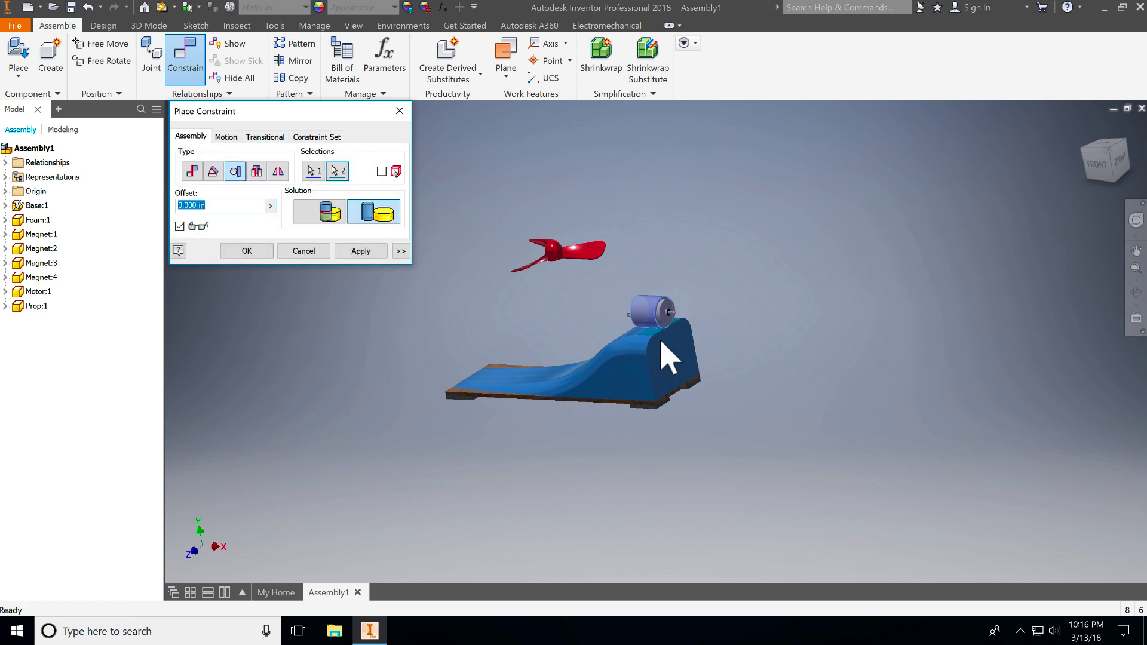
{"action": "left_click", "coordinate": [360, 252]}
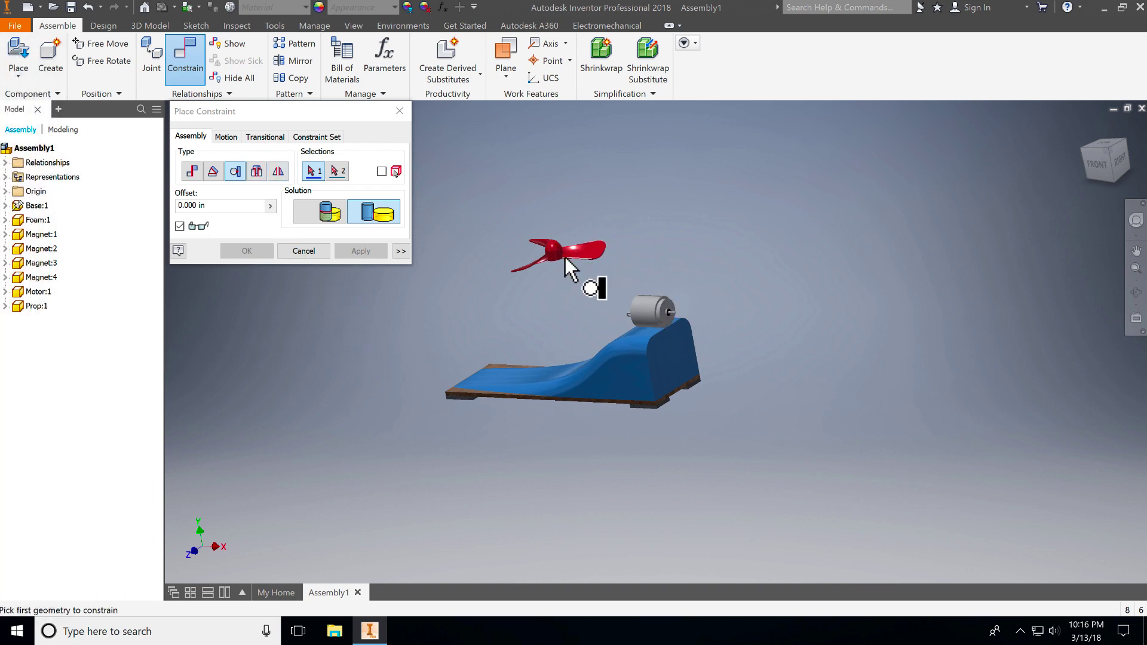
Set up an Insert constraint between the motor shaft edge and the red propeller hub
{"action": "left_click", "coordinate": [257, 171]}
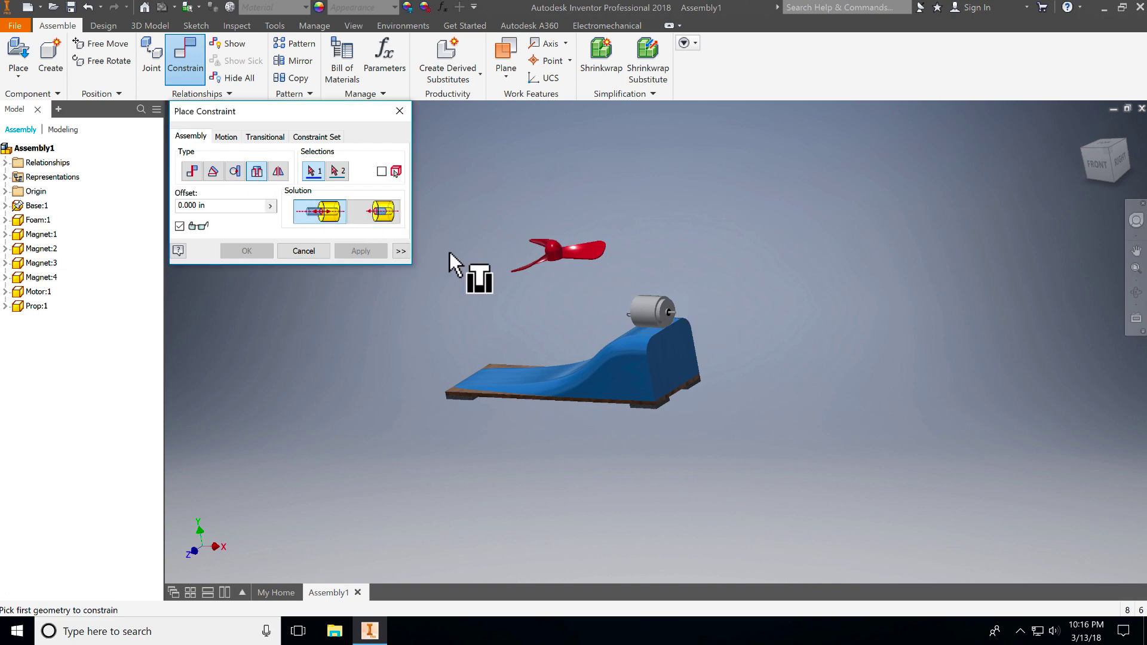
{"action": "scroll", "coordinate": [696, 323], "scroll_direction": "down", "scroll_amount": 6}
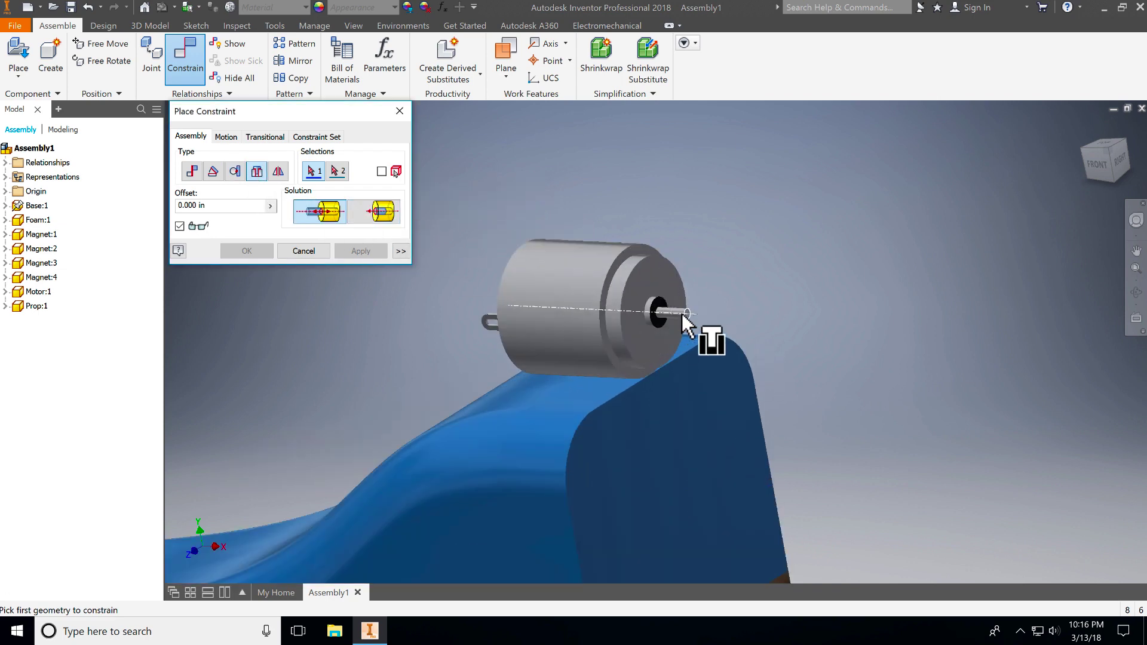
{"action": "left_click", "coordinate": [682, 313]}
{"action": "scroll", "coordinate": [474, 317], "scroll_direction": "up", "scroll_amount": 8}
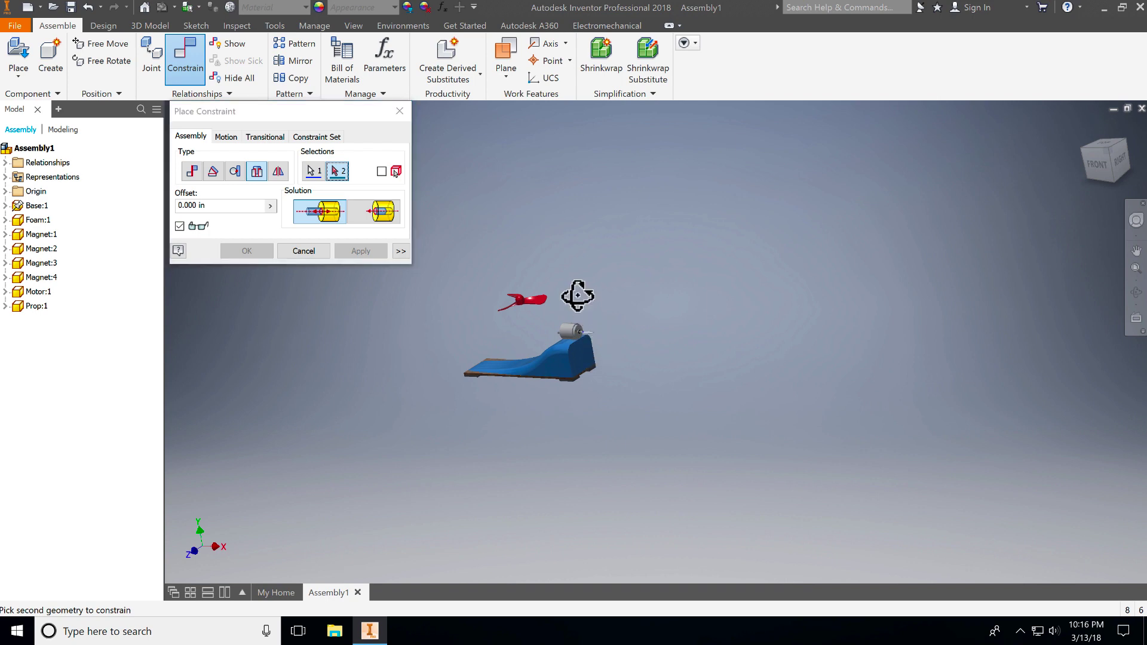
{"action": "middle_click_drag", "start_coordinate": [577, 295], "coordinate": [583, 277], "text": "shift"}
{"action": "scroll", "coordinate": [498, 448], "scroll_direction": "down", "scroll_amount": 5}
{"action": "scroll", "coordinate": [700, 299], "scroll_direction": "down", "scroll_amount": 6}
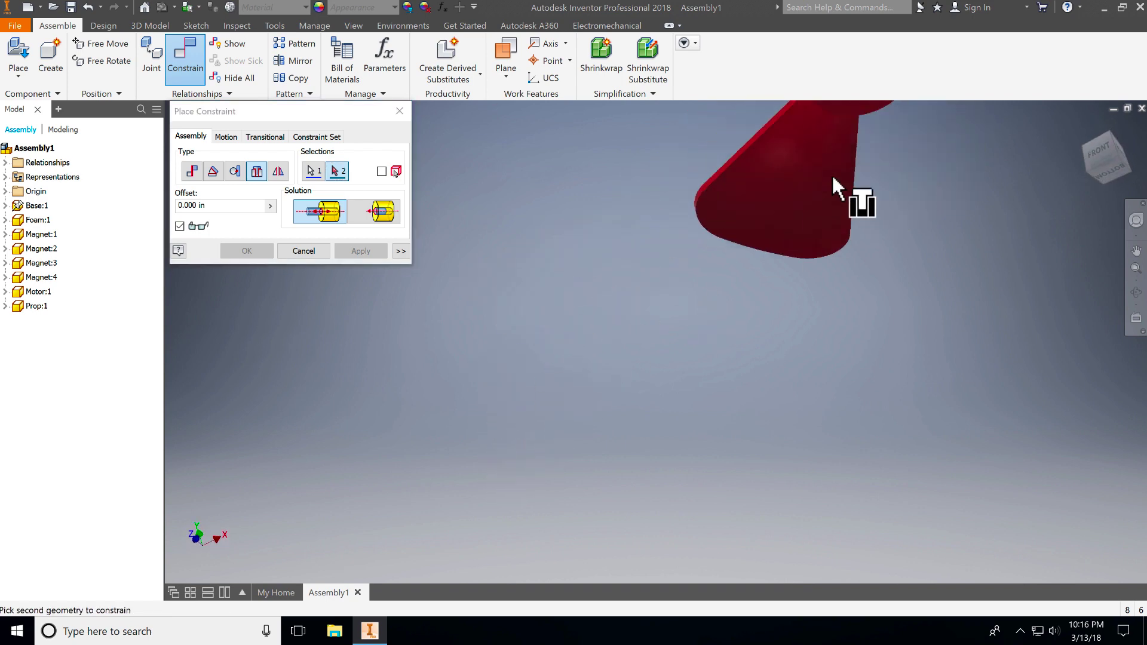
{"action": "left_click", "coordinate": [858, 116]}
Offset the propeller -.25 in along the shaft and apply the insert constraint
{"action": "scroll", "coordinate": [837, 281], "scroll_direction": "up", "scroll_amount": 5}
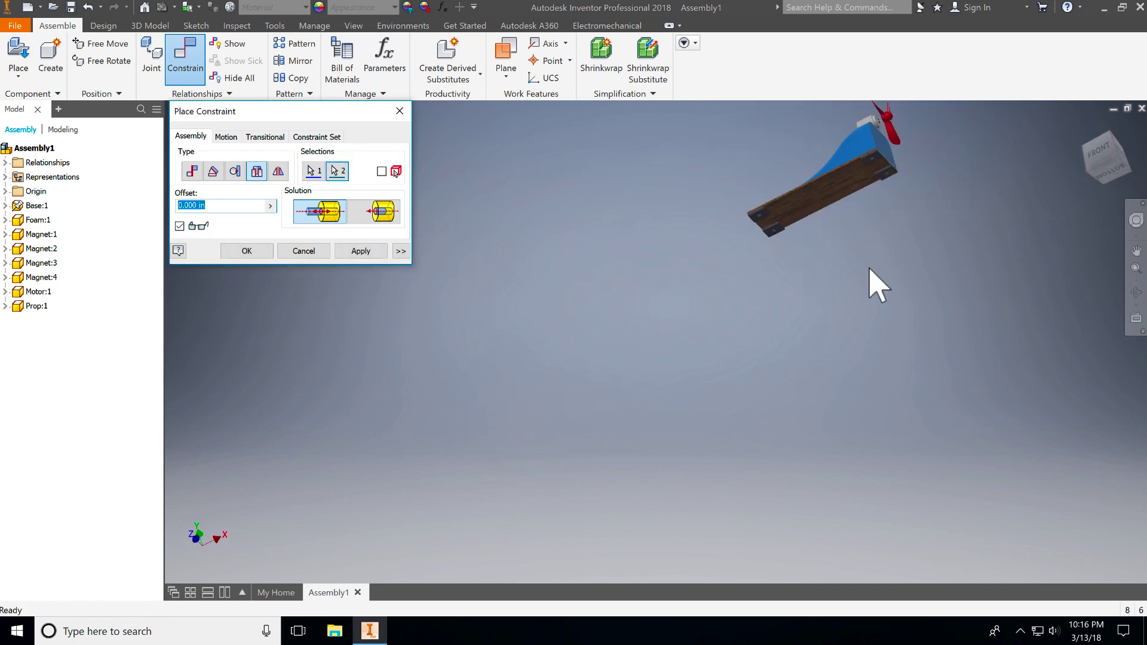
{"action": "middle_click_drag", "start_coordinate": [869, 269], "coordinate": [809, 305], "text": "shift"}
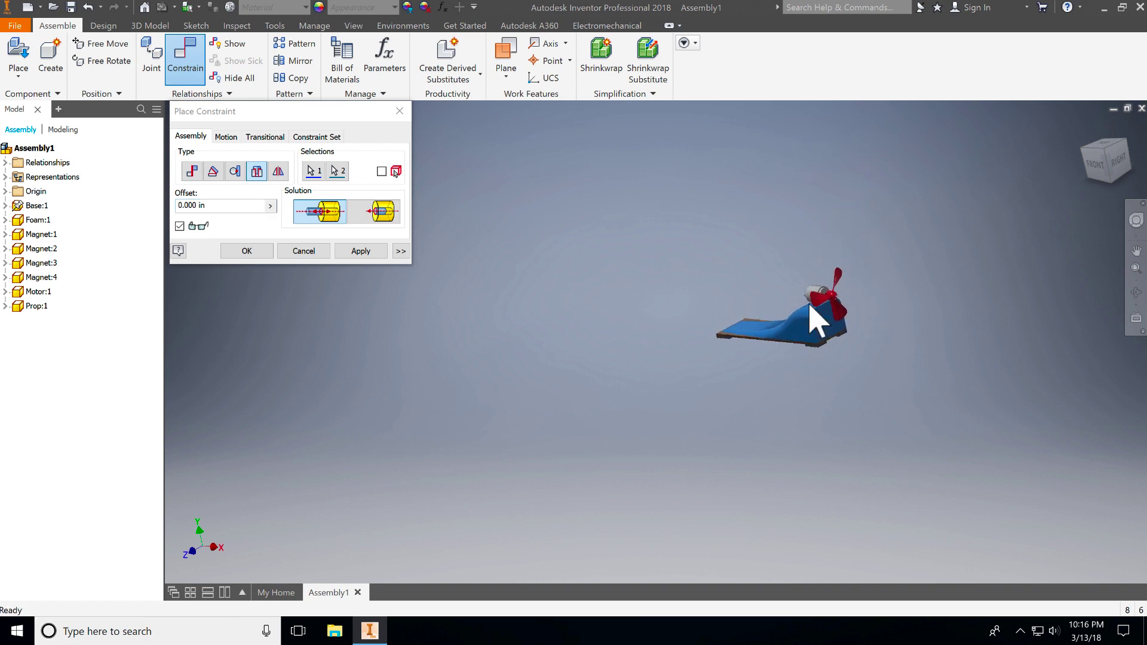
{"action": "scroll", "coordinate": [815, 319], "scroll_direction": "down", "scroll_amount": 5}
{"action": "middle_click_drag", "start_coordinate": [768, 346], "coordinate": [827, 328], "text": "shift"}
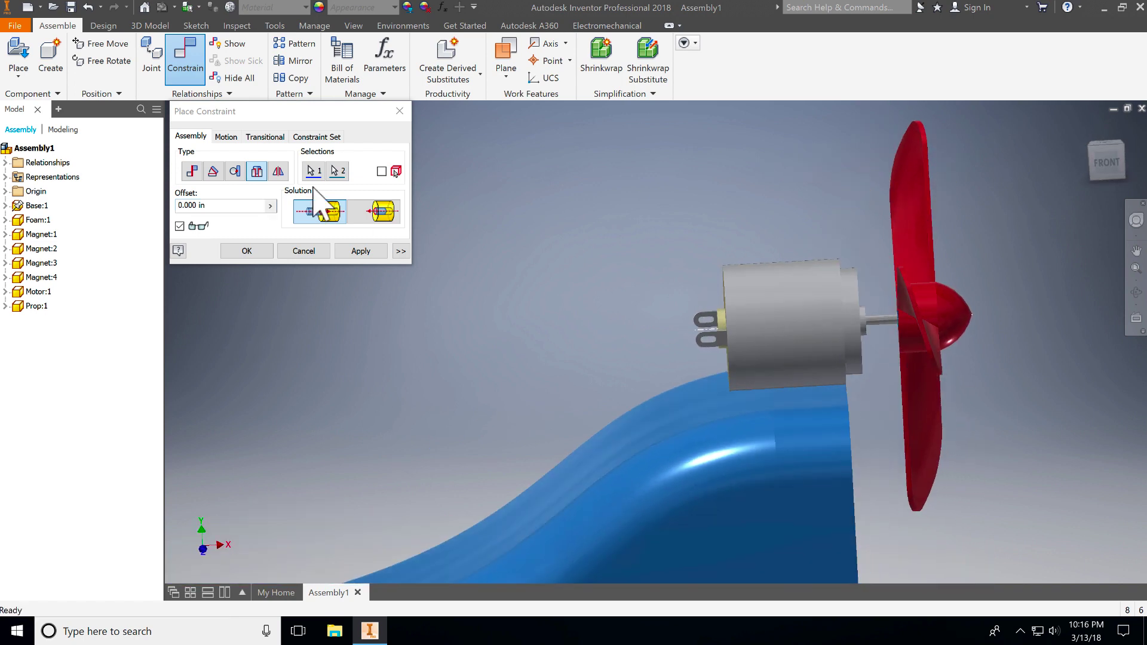
{"action": "left_click", "coordinate": [217, 203]}
{"action": "type", "text": ".25"}
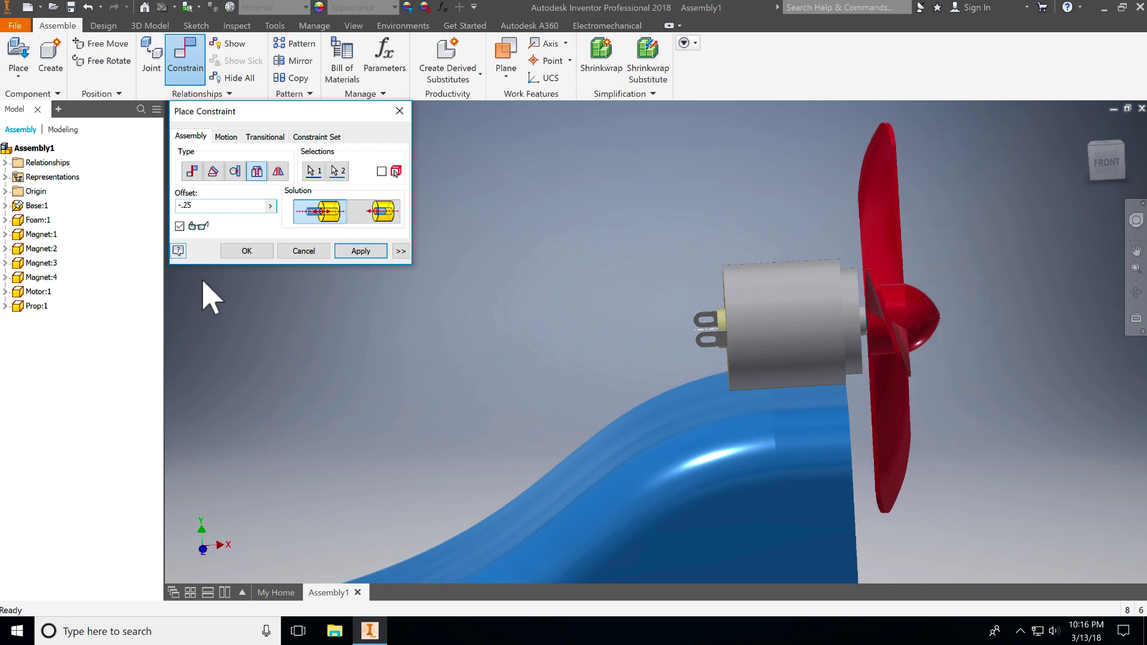
{"action": "left_click", "coordinate": [360, 251]}
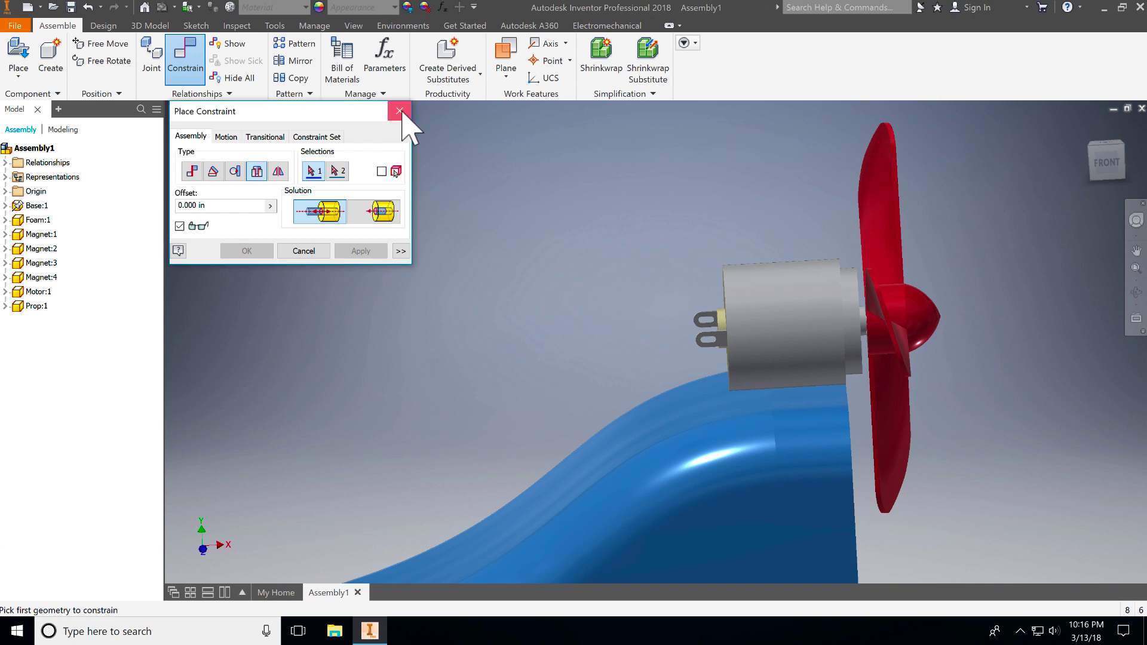
Close the constraint dialog and show the boat in the standard isometric view
{"action": "left_click", "coordinate": [400, 111]}
{"action": "scroll", "coordinate": [455, 371], "scroll_direction": "up", "scroll_amount": 4}
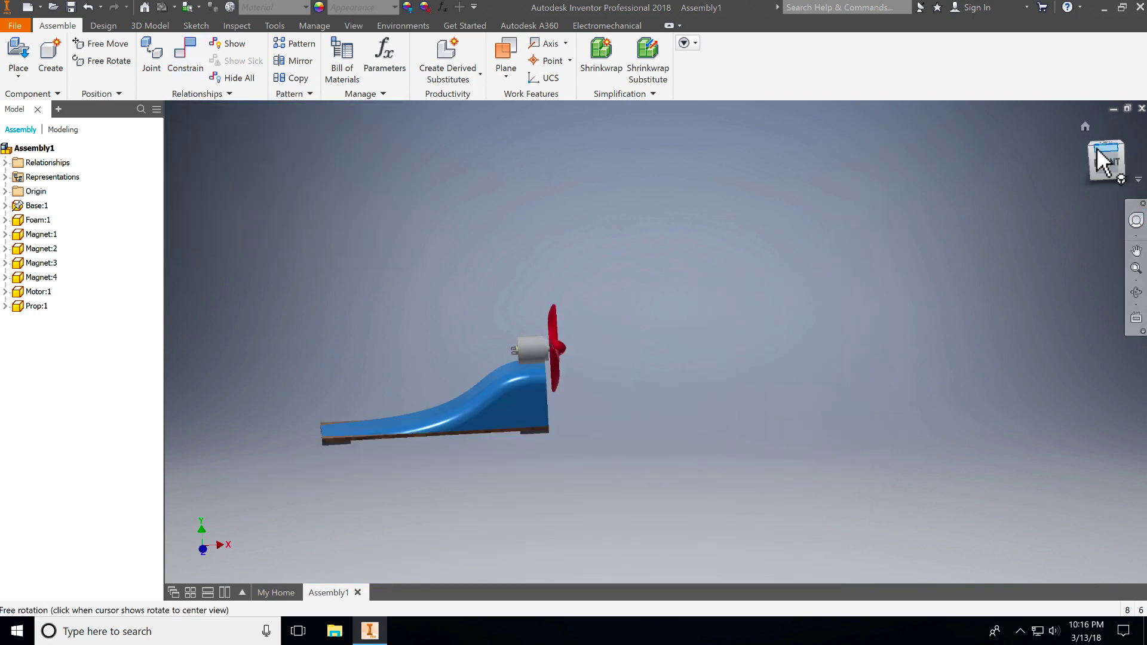
{"action": "left_click_drag", "start_coordinate": [1098, 153], "coordinate": [1074, 163]}
{"action": "left_click", "coordinate": [1075, 163]}
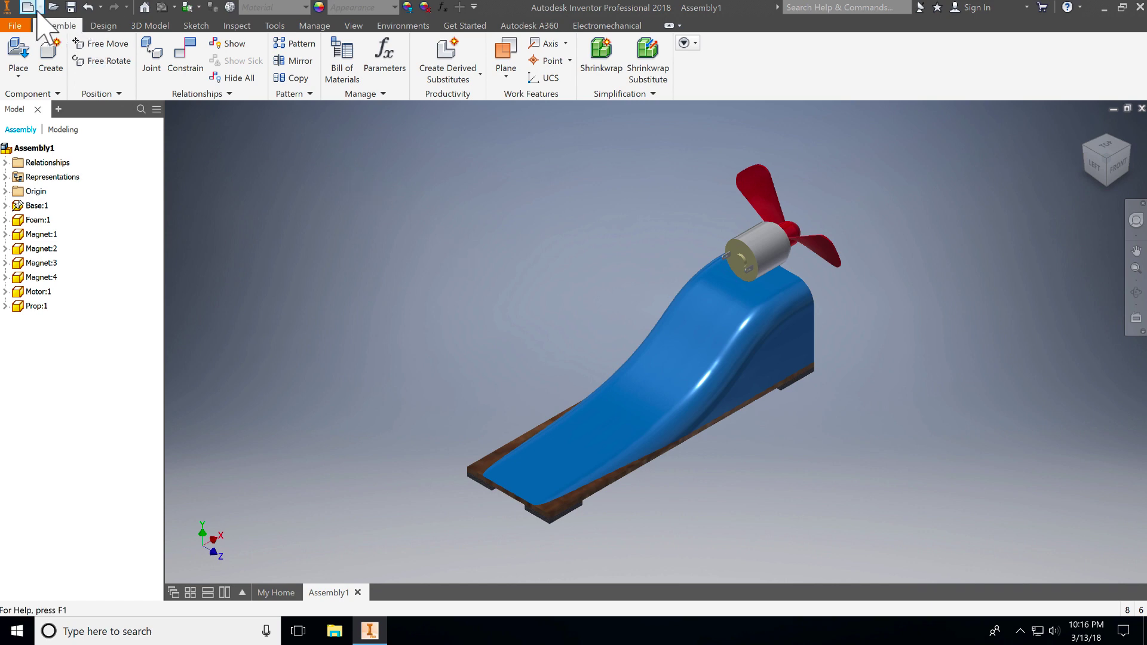
Save the assembly as Assembly.iam
{"action": "left_click", "coordinate": [15, 25]}
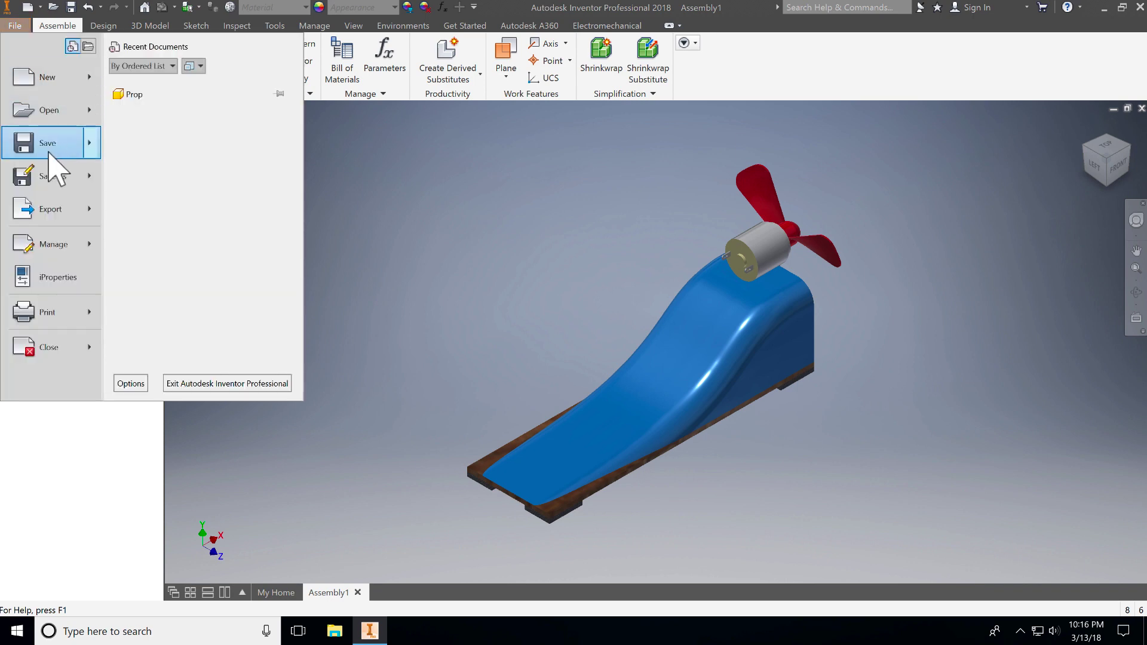
{"action": "left_click", "coordinate": [49, 176]}
{"action": "type", "text": "A"}
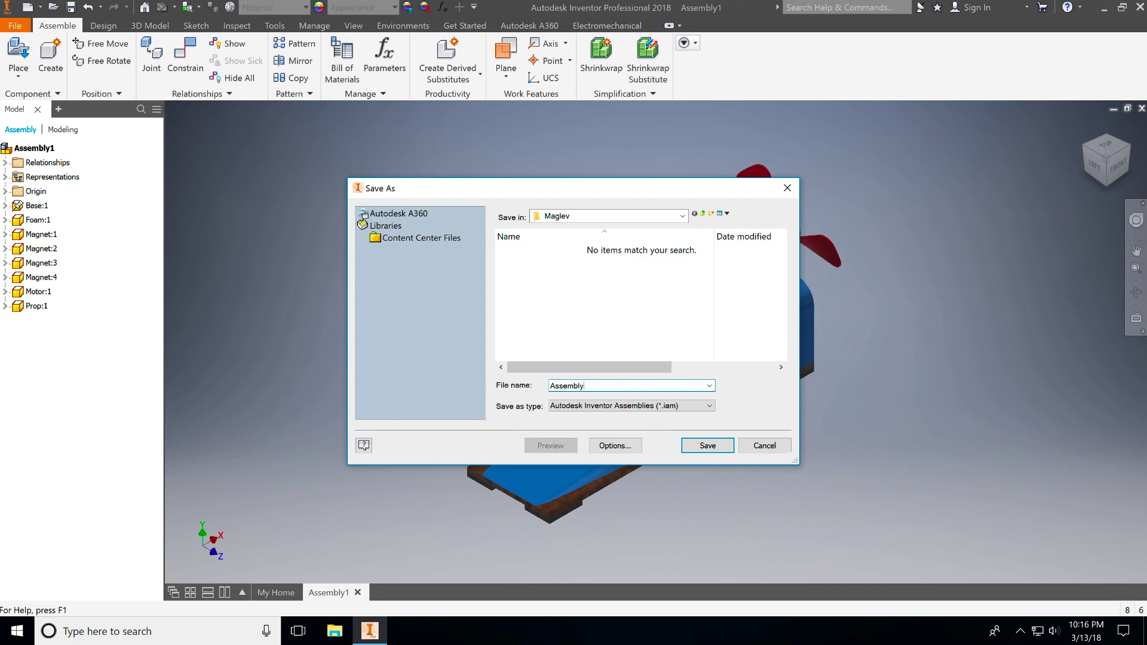
{"action": "type", "text": "ssembly"}
{"action": "key", "text": "Return"}
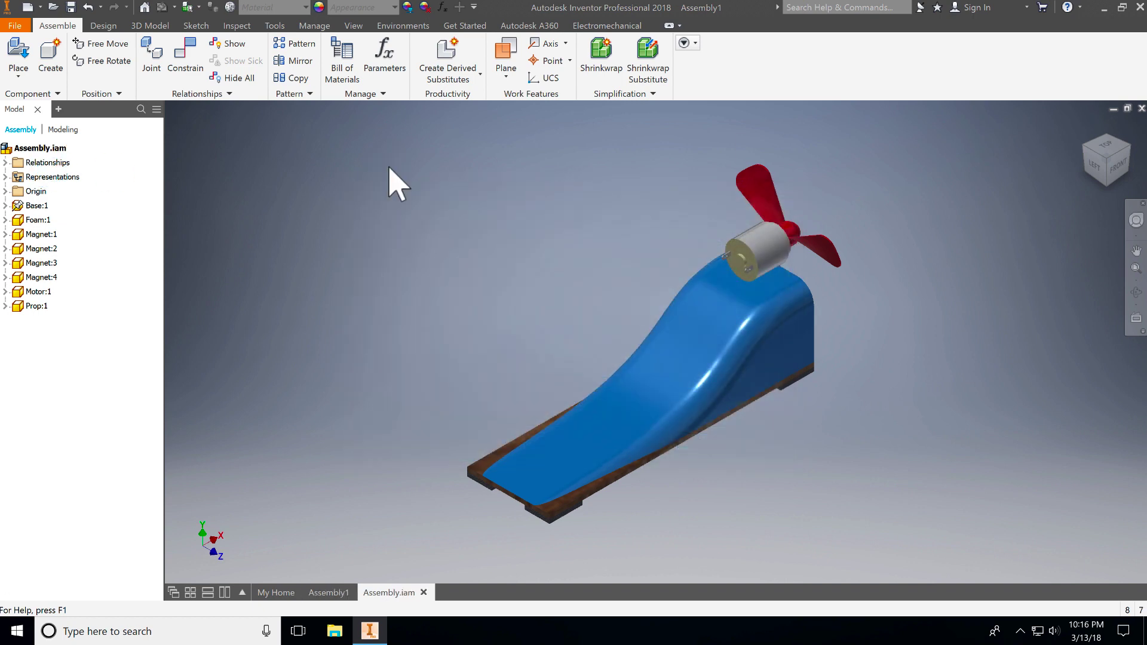